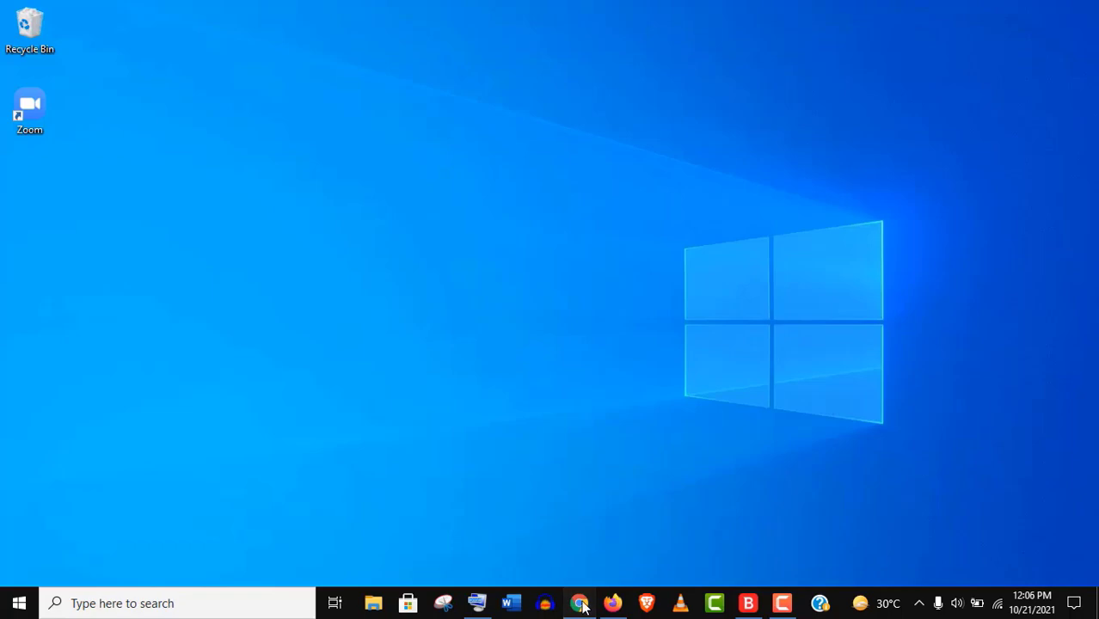
- Expand the People also ask answers on the best antivirus for Windows 10 and the No 1 antivirus
click(579, 604)
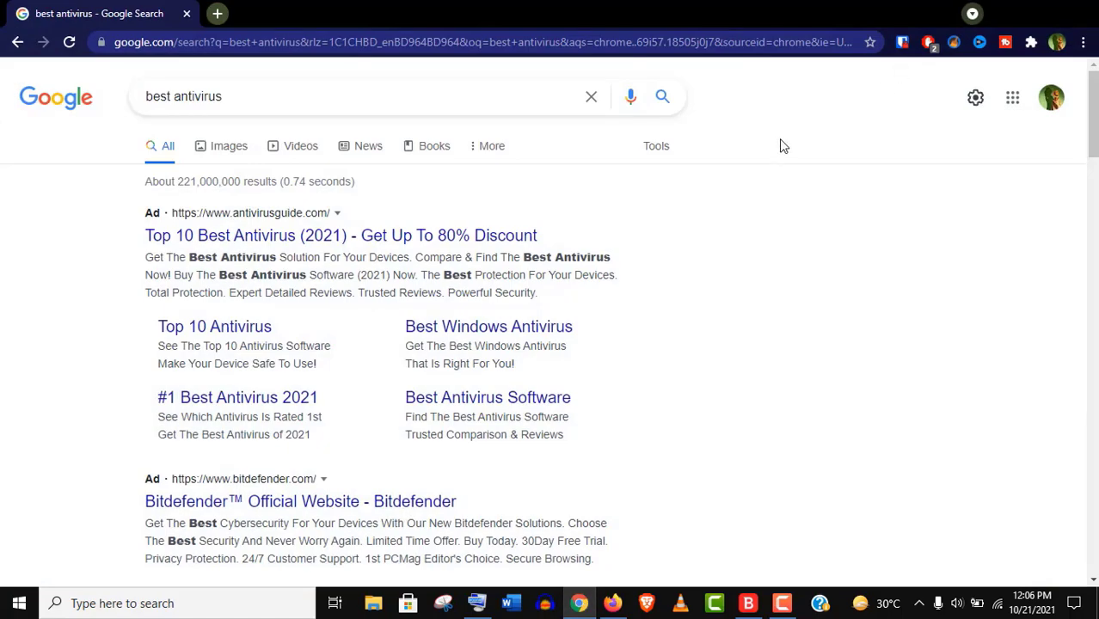
drag(1092, 112, 1093, 237)
scroll(205, 245, down, 1)
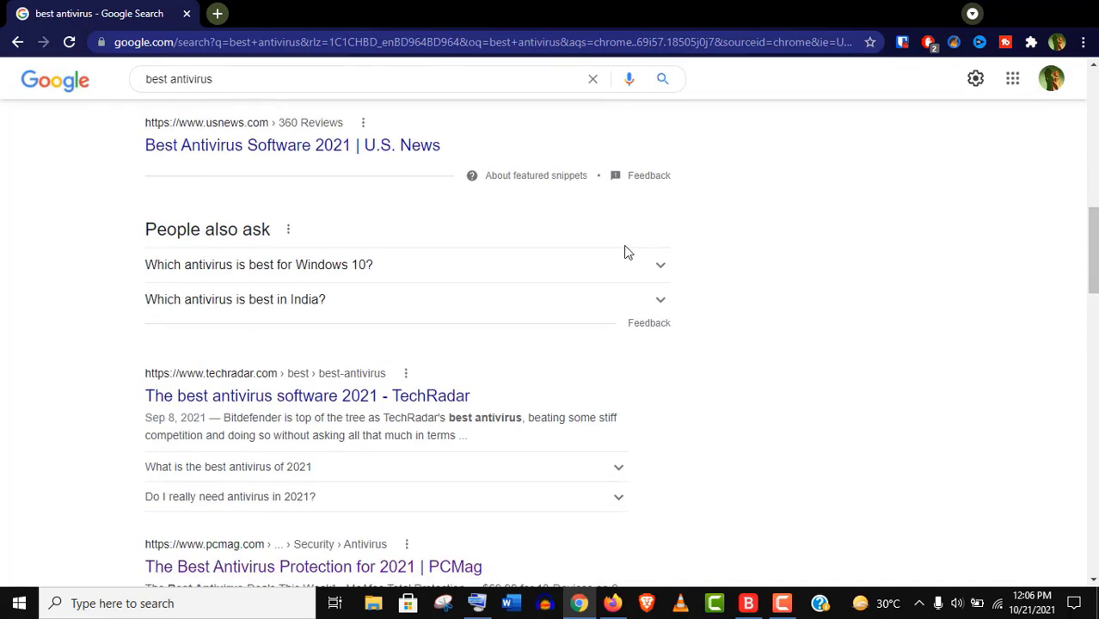
click(483, 267)
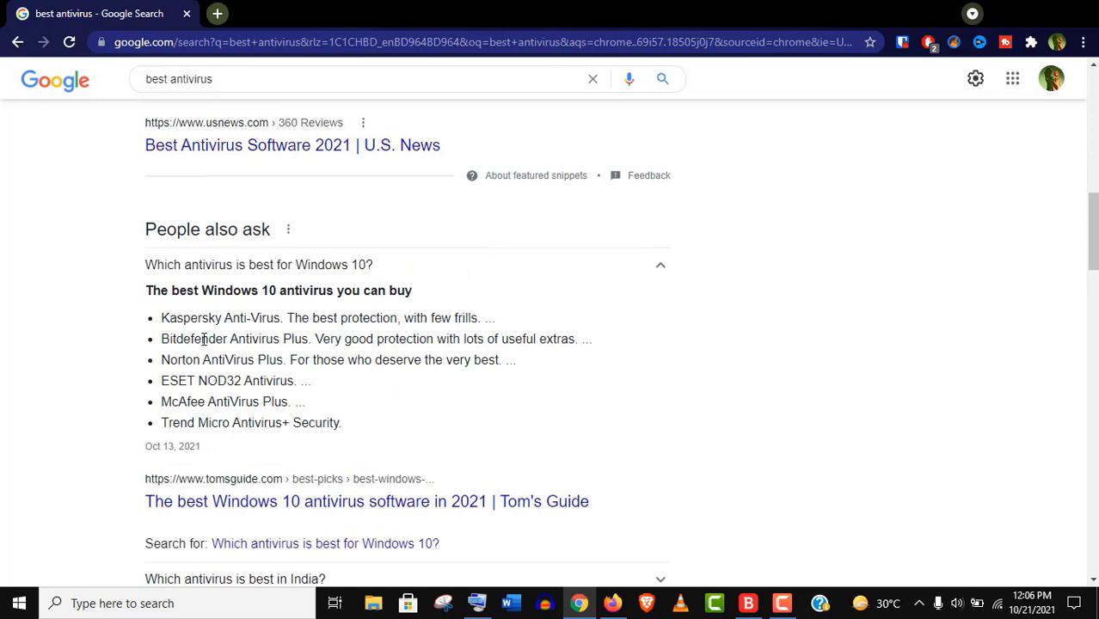
scroll(662, 321, down, 5)
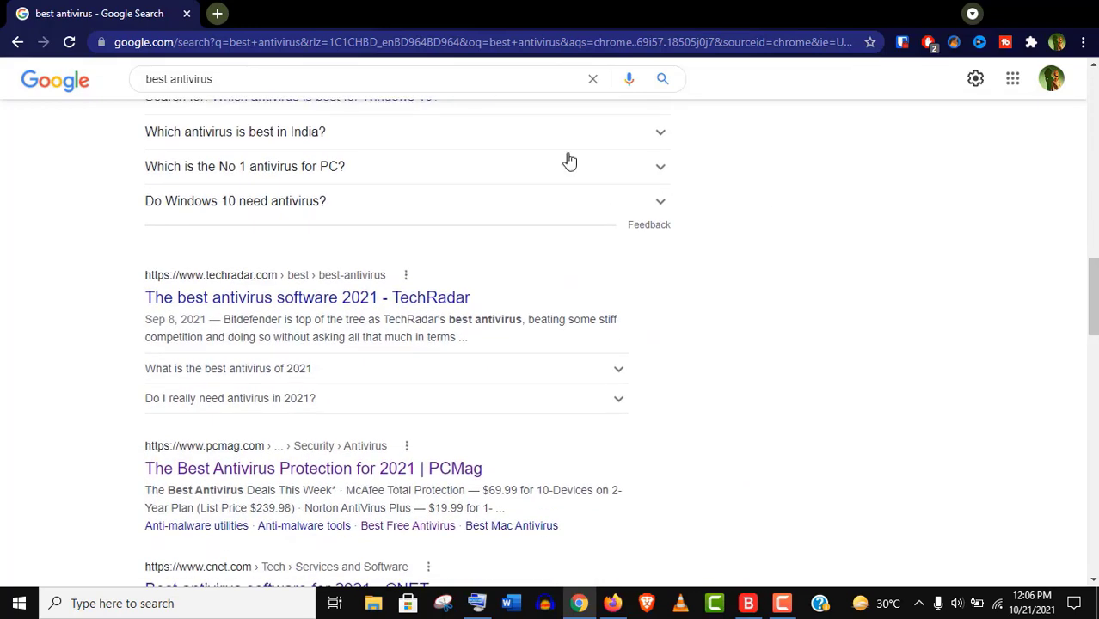
click(514, 166)
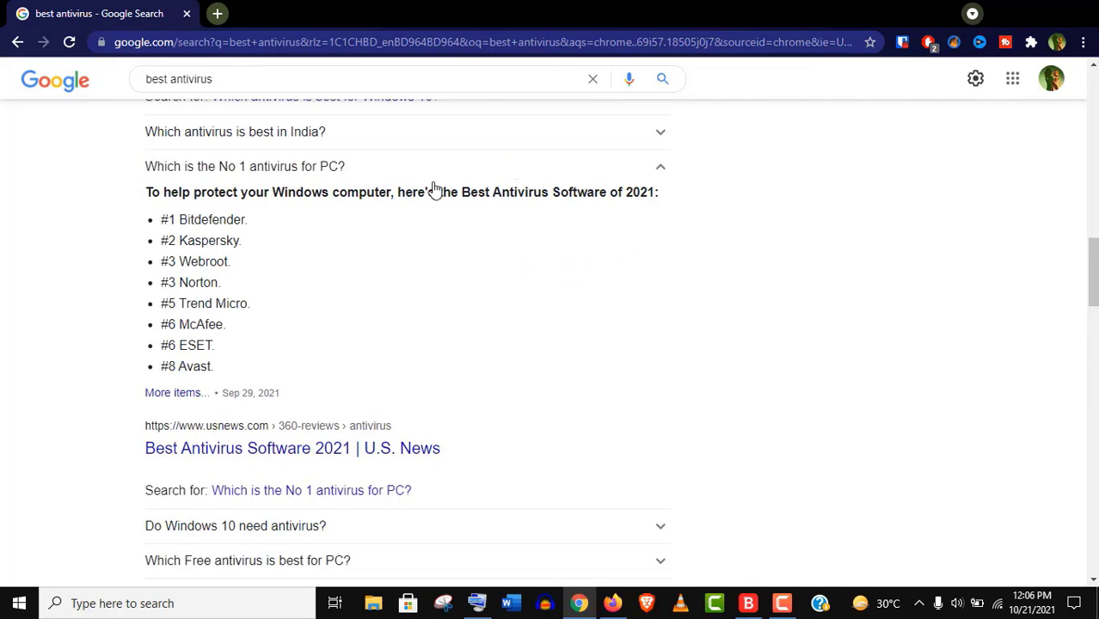
scroll(262, 258, up, 10)
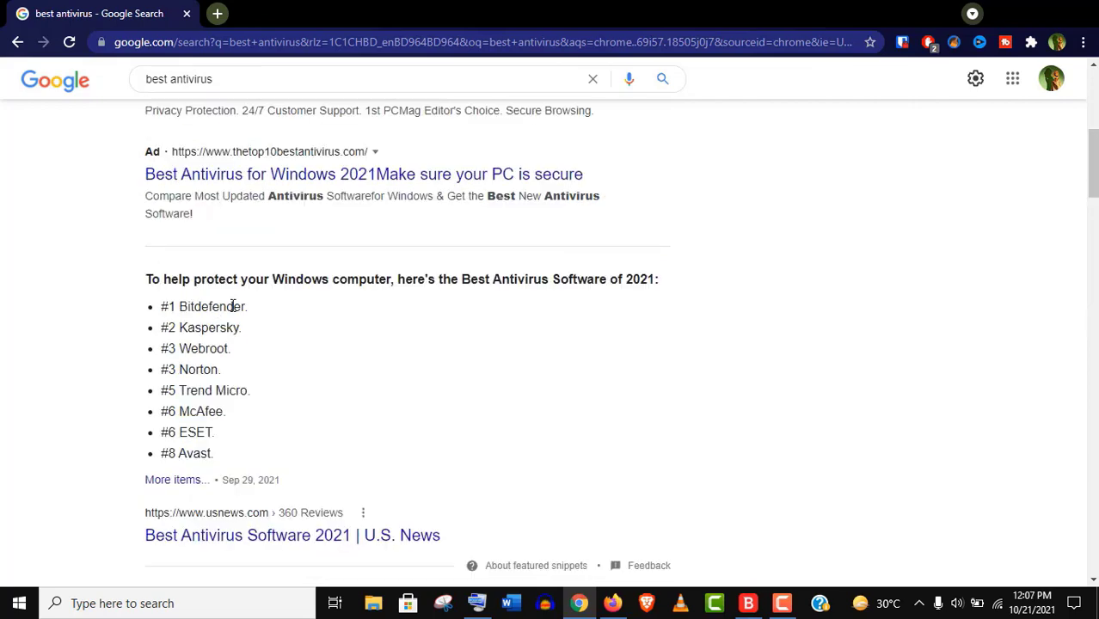
- Open a second tab with 'best free antivirus' results, then return to the best antivirus tab
click(218, 13)
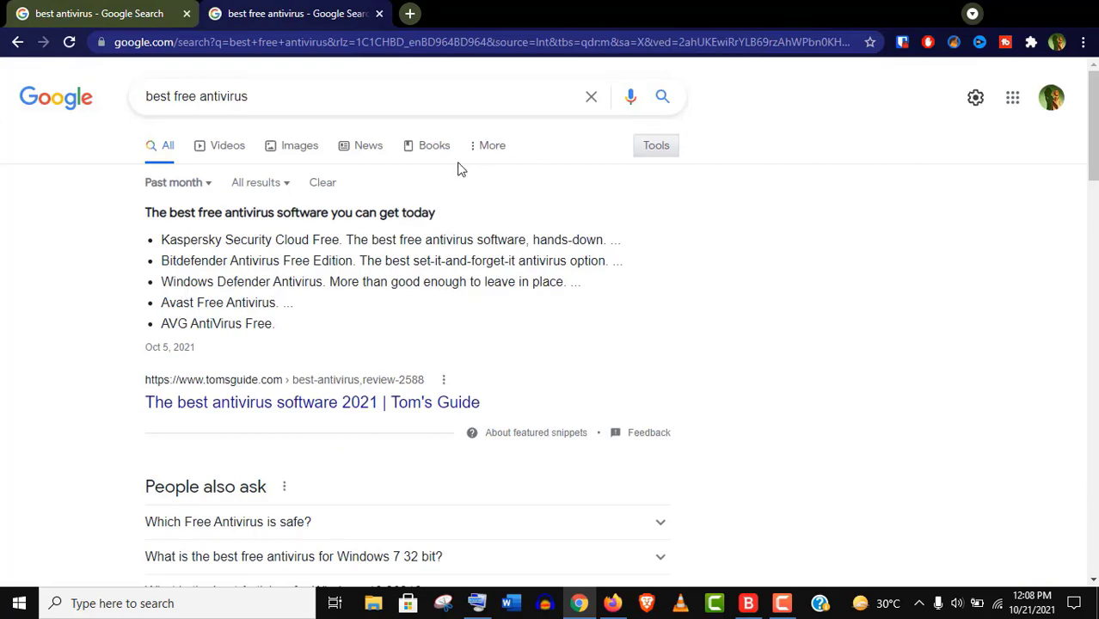
scroll(1093, 125, down, 2)
scroll(1093, 126, up, 2)
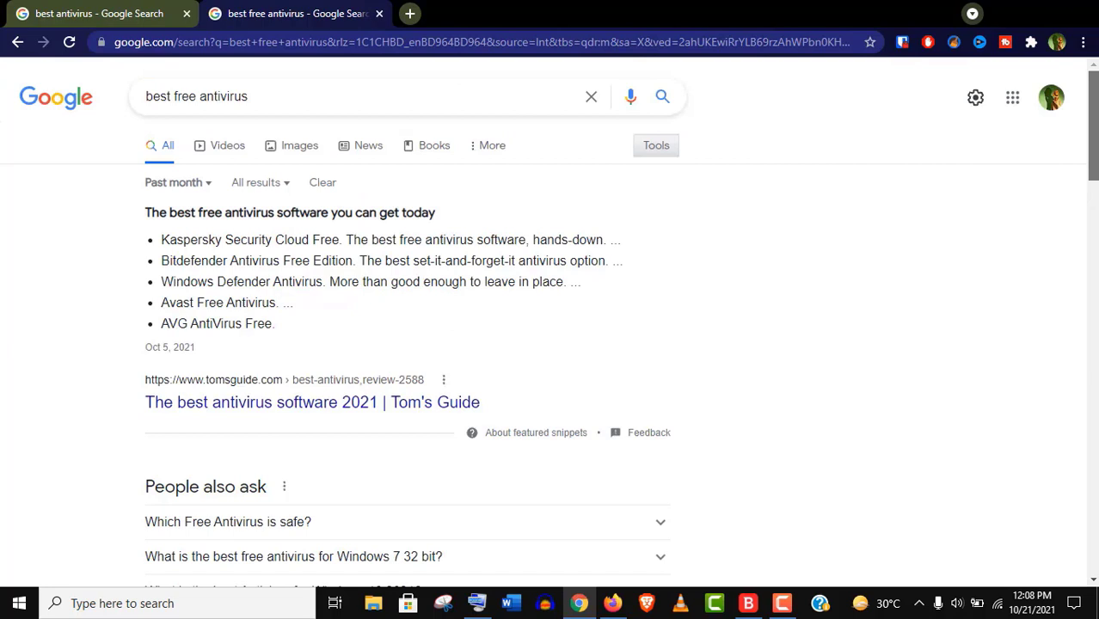
click(73, 7)
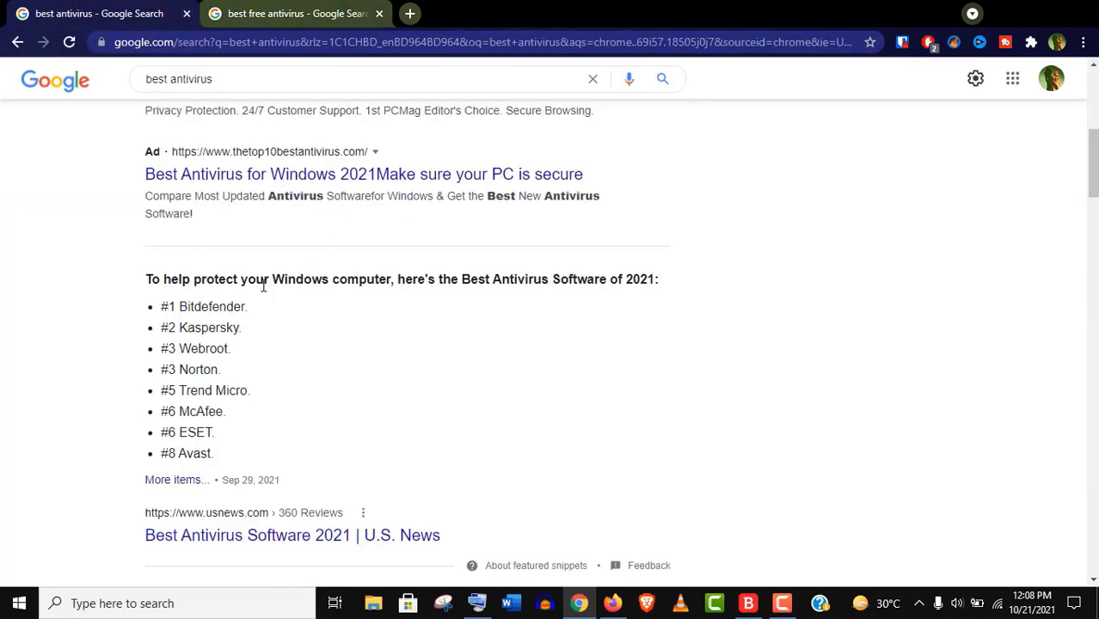
- Select Bitdefender in the ranking and search Google for it
double_click(220, 306)
right_click(220, 307)
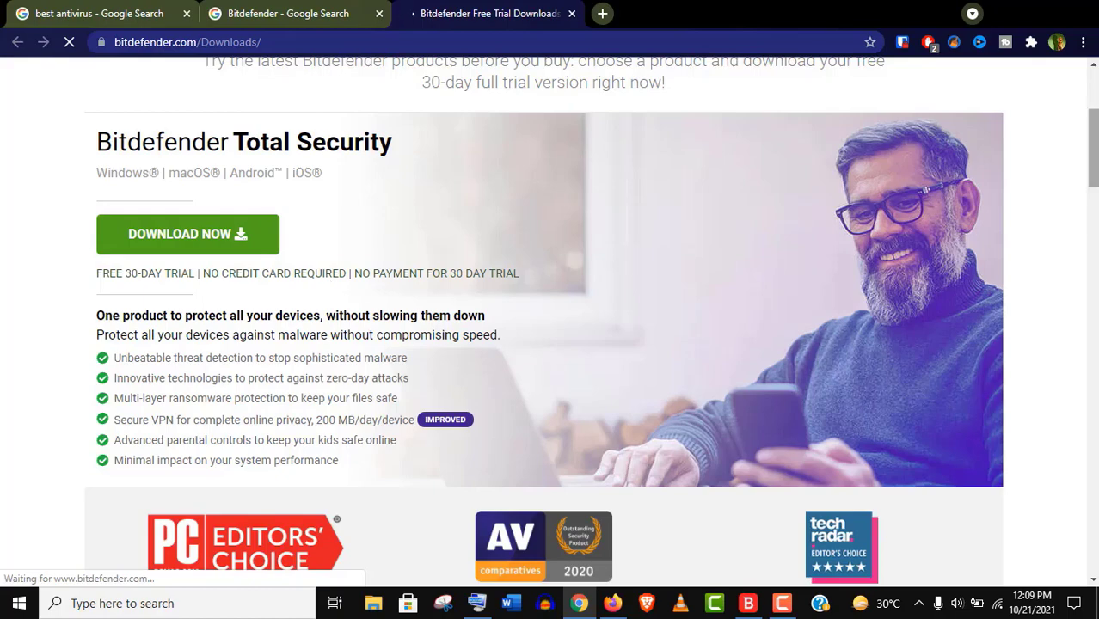
drag(1093, 148, 1093, 405)
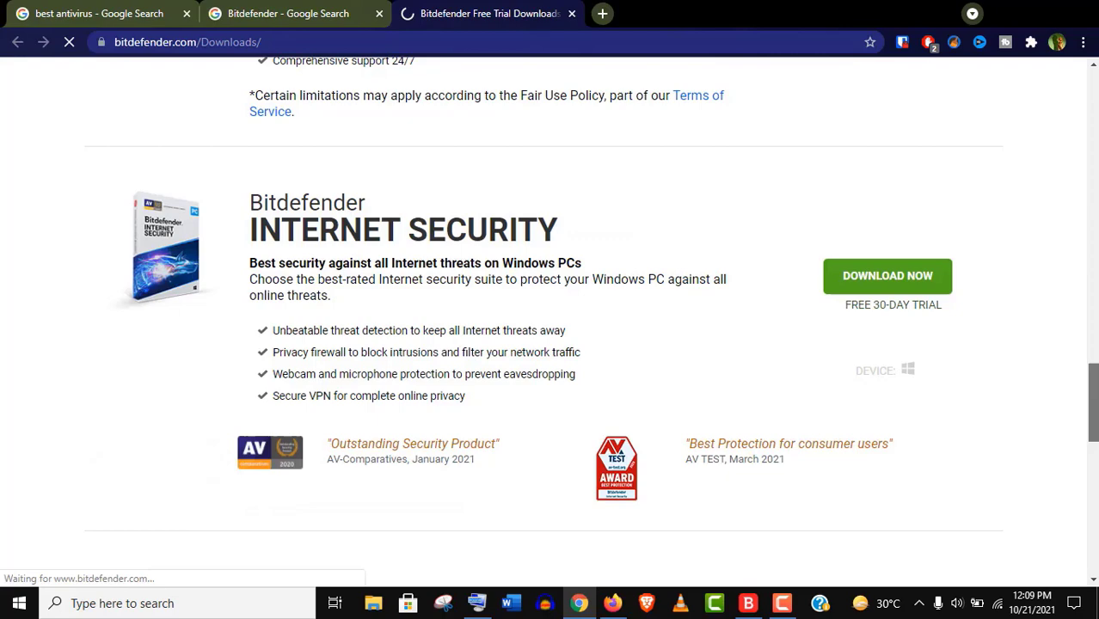
drag(1093, 404, 1092, 116)
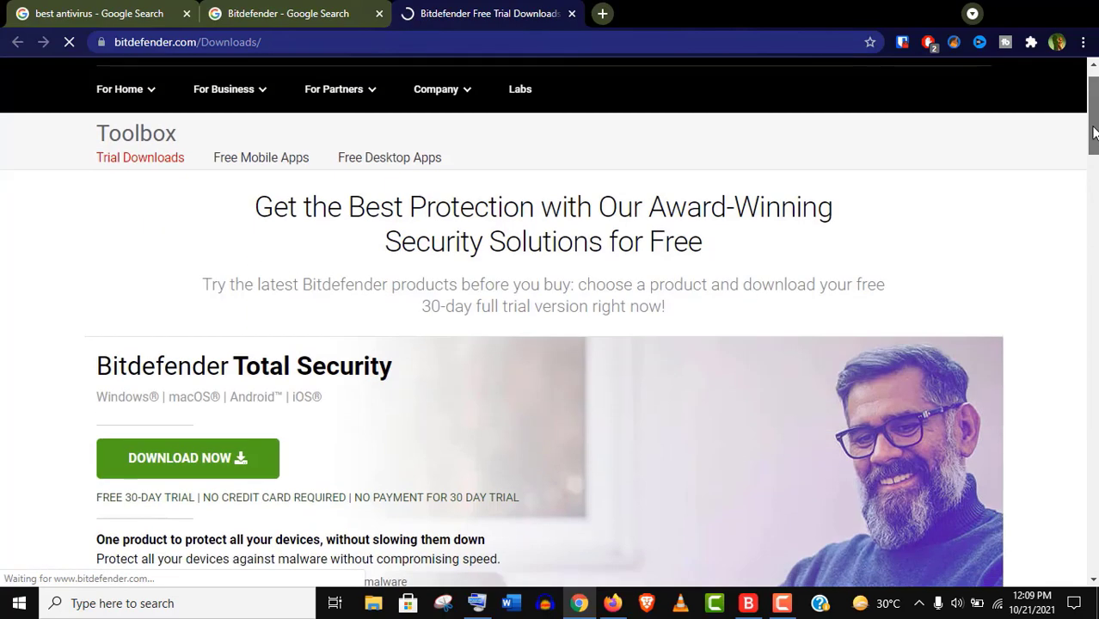
- Open the Bitdefender Antivirus Free result in a new tab
click(318, 12)
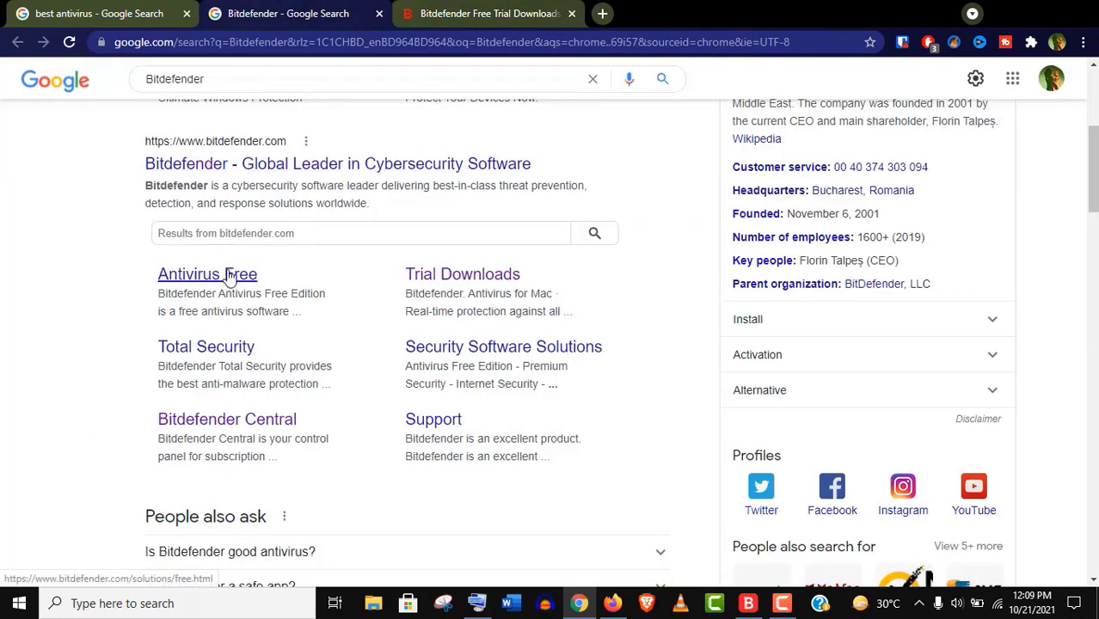
right_click(228, 273)
click(275, 285)
click(598, 12)
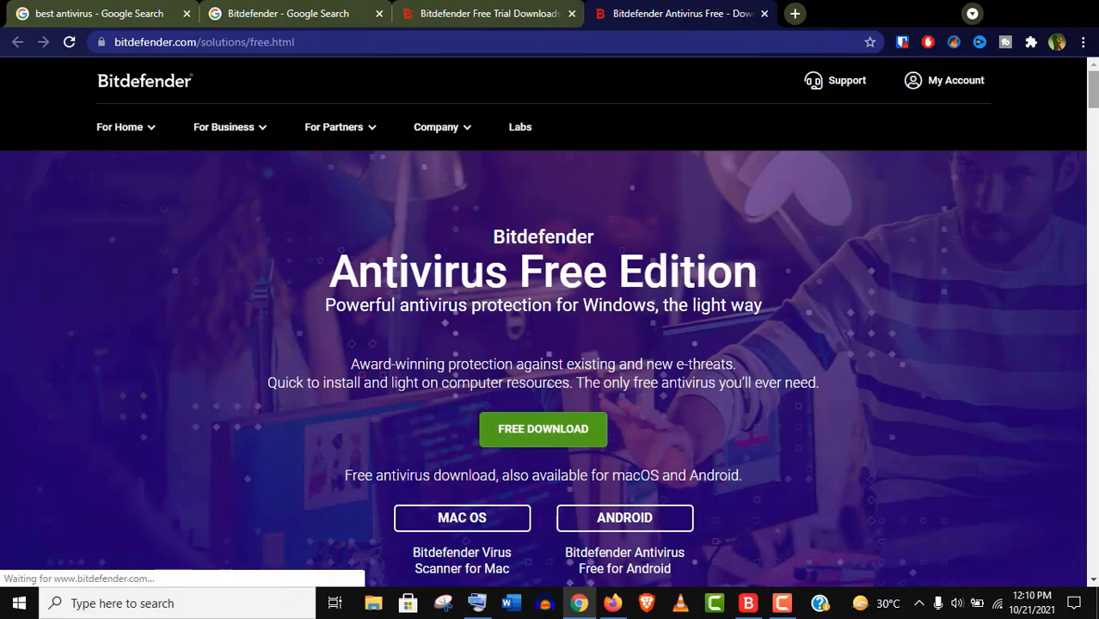
scroll(549, 322, down, 12)
scroll(549, 322, up, 2)
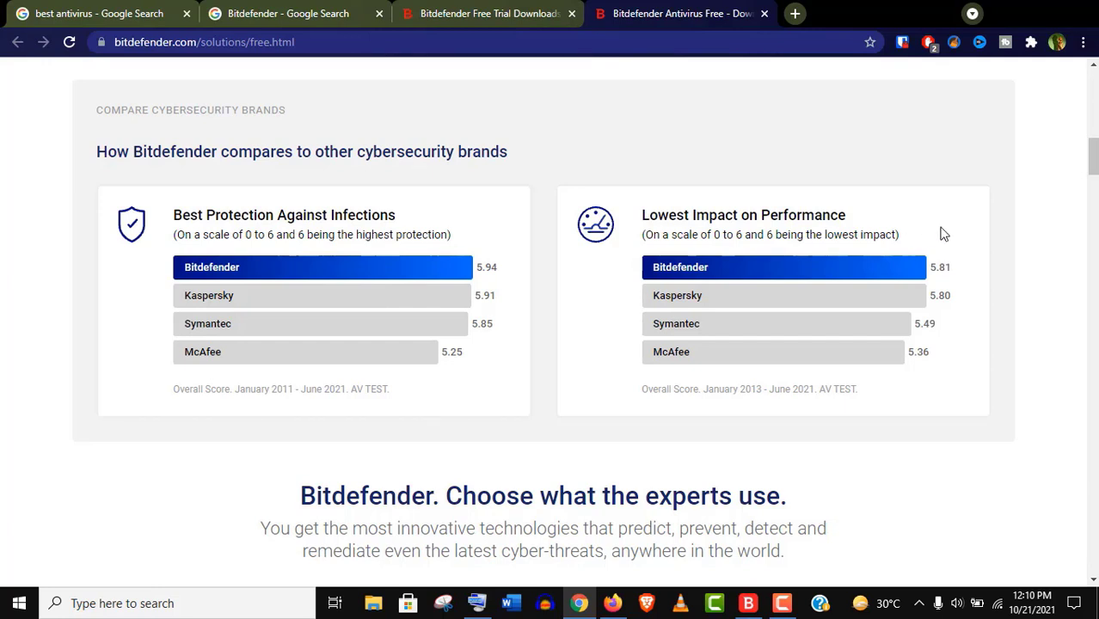
- Search Google for 'kaspersky free trial' and open the Anti-Virus trial result in a new tab
click(795, 13)
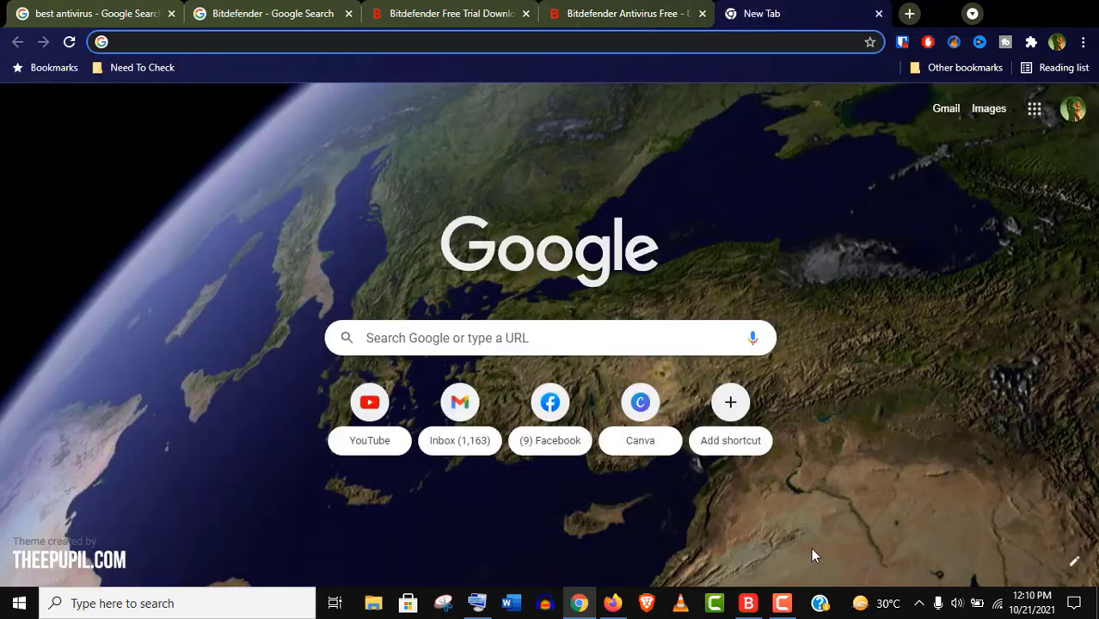
text(kaspersky free trial)
key(Return)
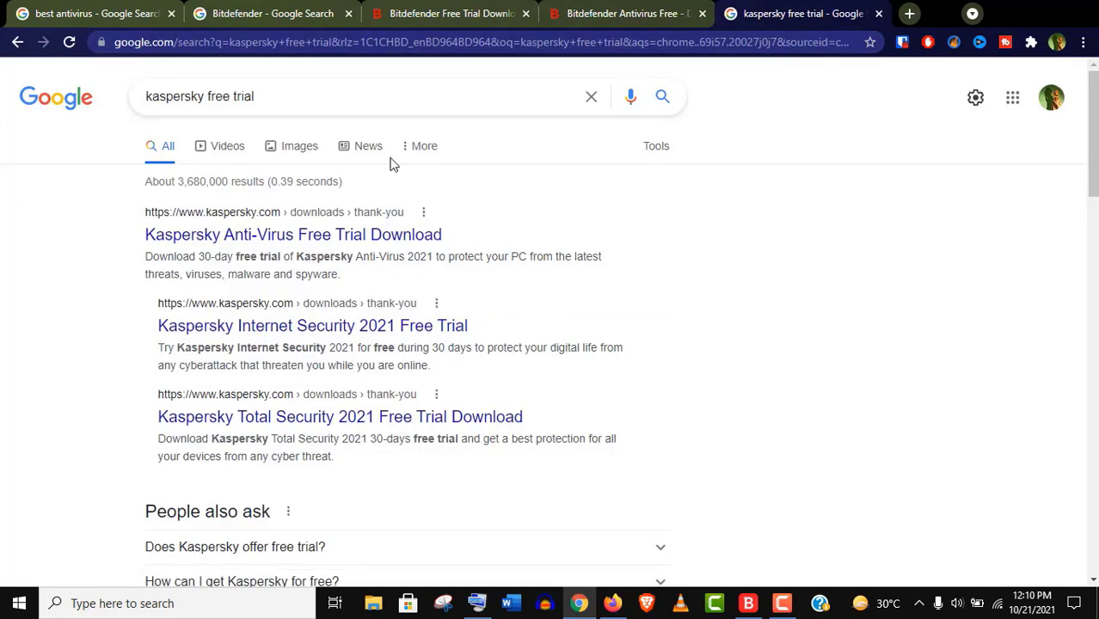
right_click(369, 238)
click(444, 248)
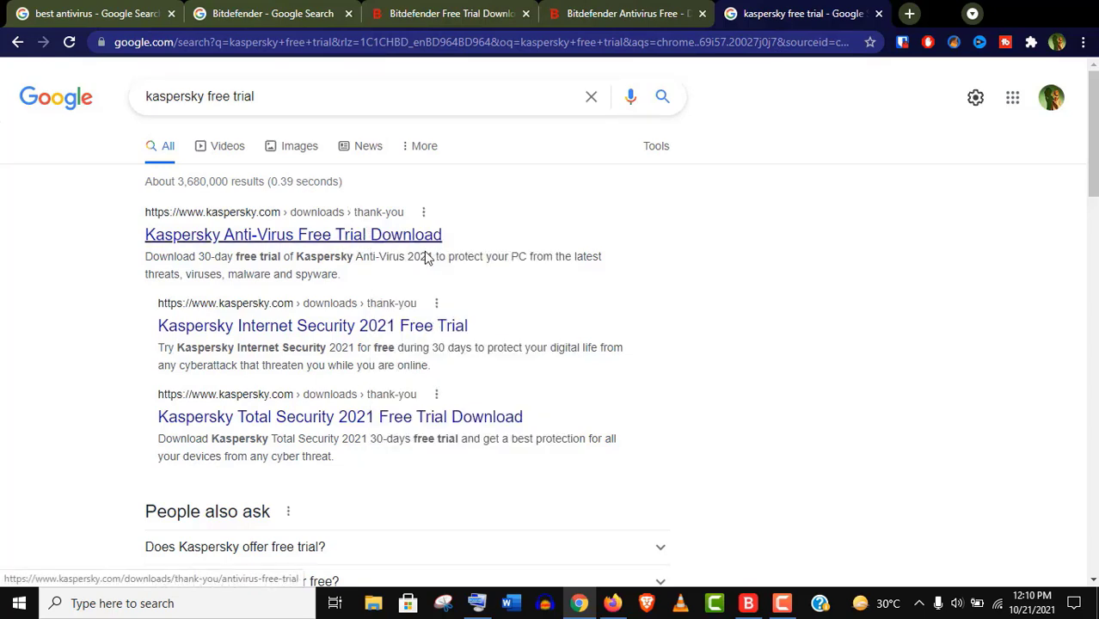
key(ctrl+Tab)
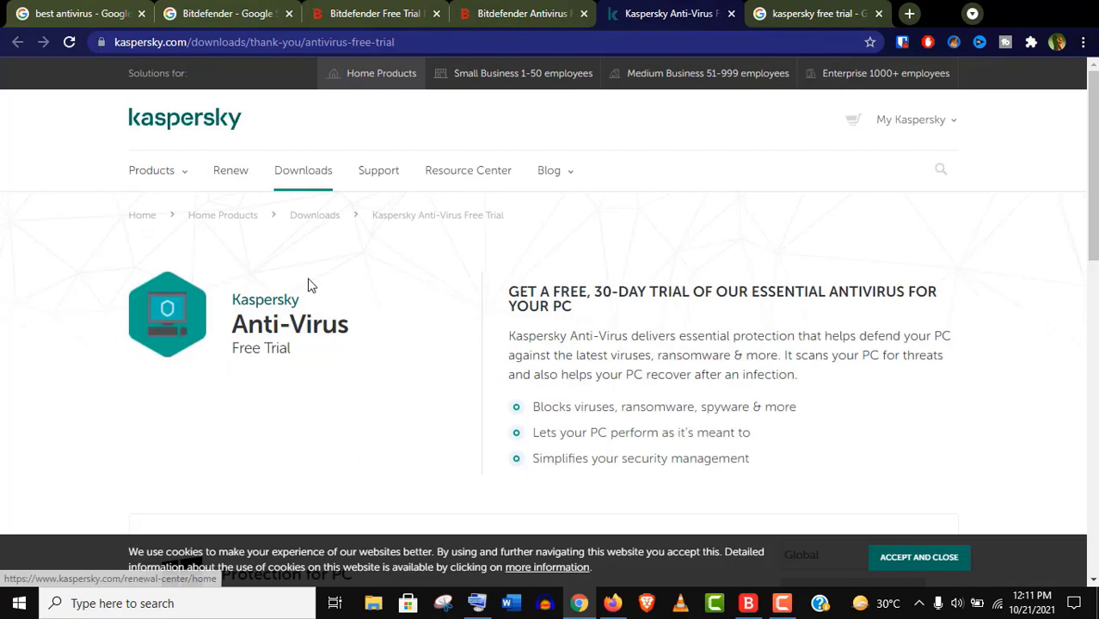
- Go to Kaspersky's Anti-Virus downloads page showing the 30-day Try free buttons
click(284, 316)
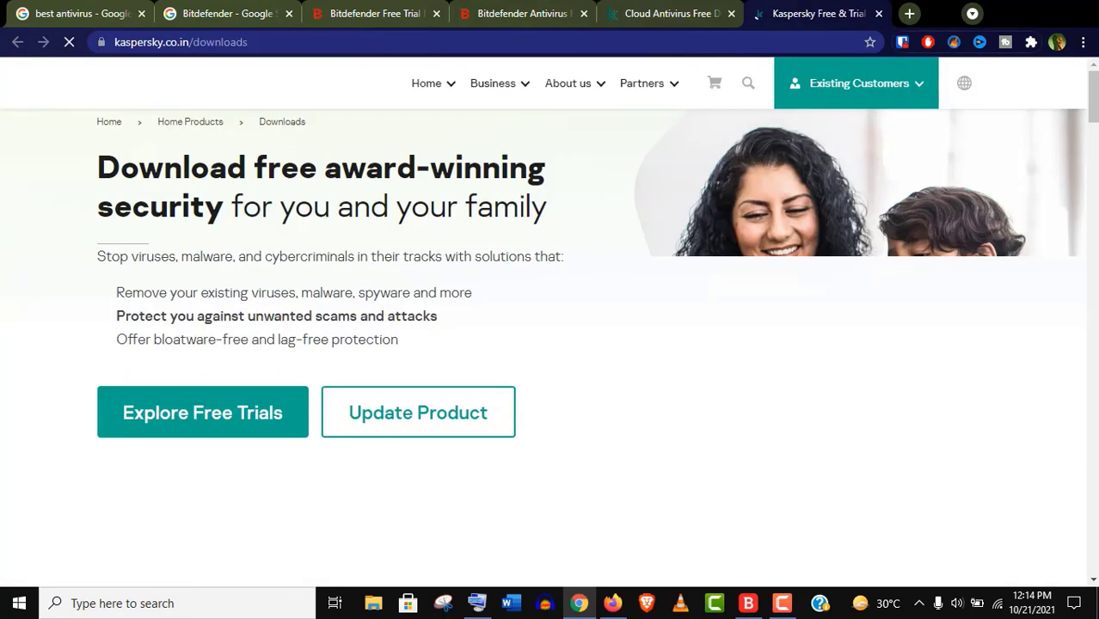
scroll(550, 344, down, 7)
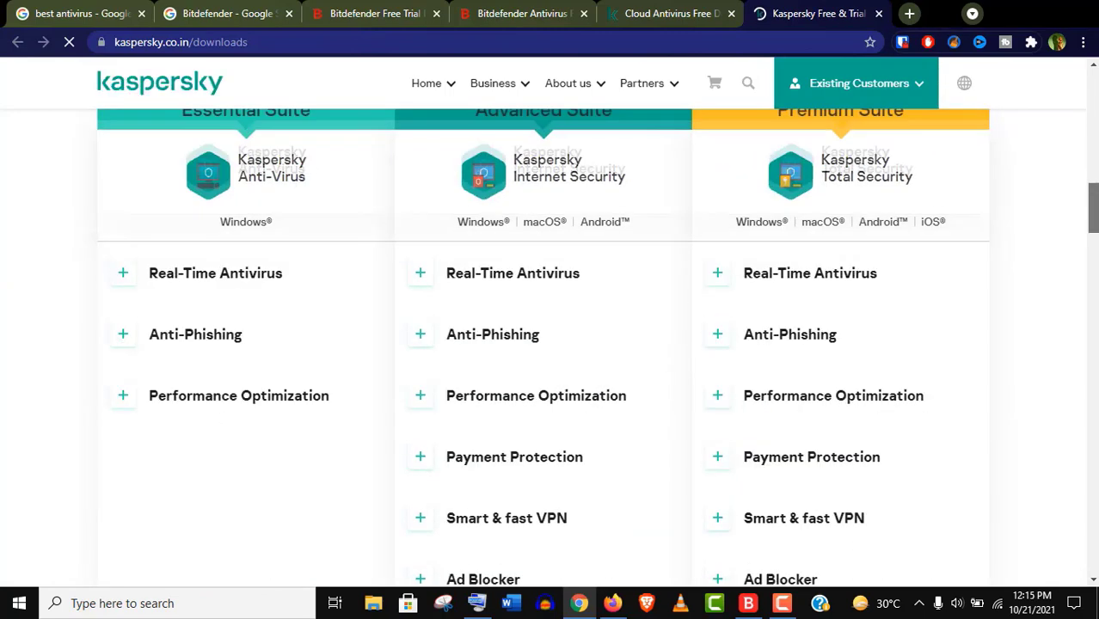
scroll(550, 344, down, 7)
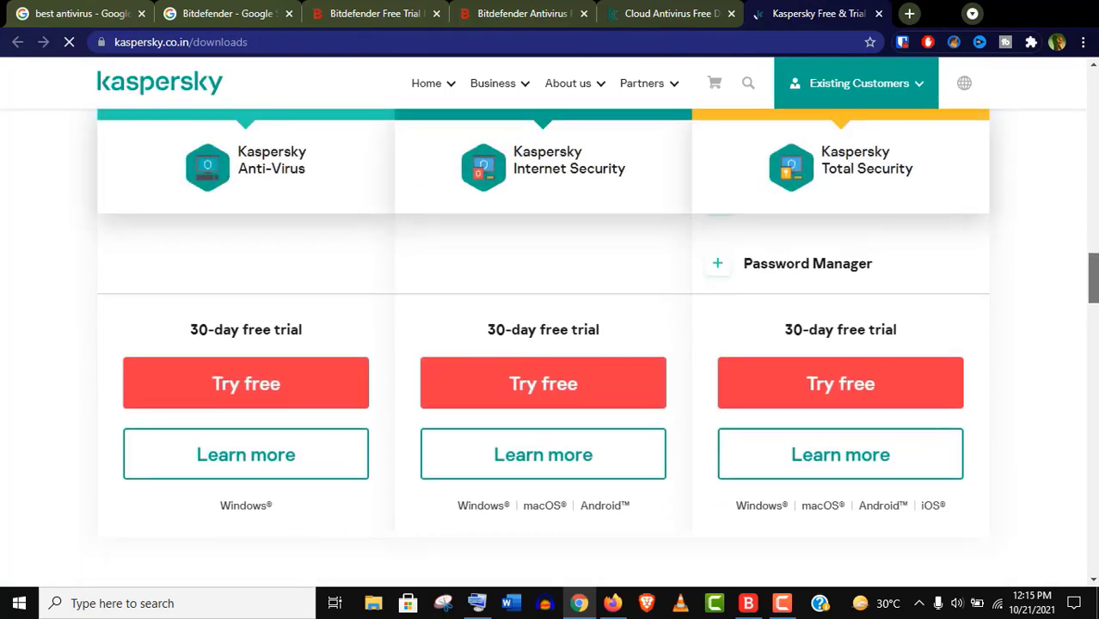
scroll(550, 344, up, 1)
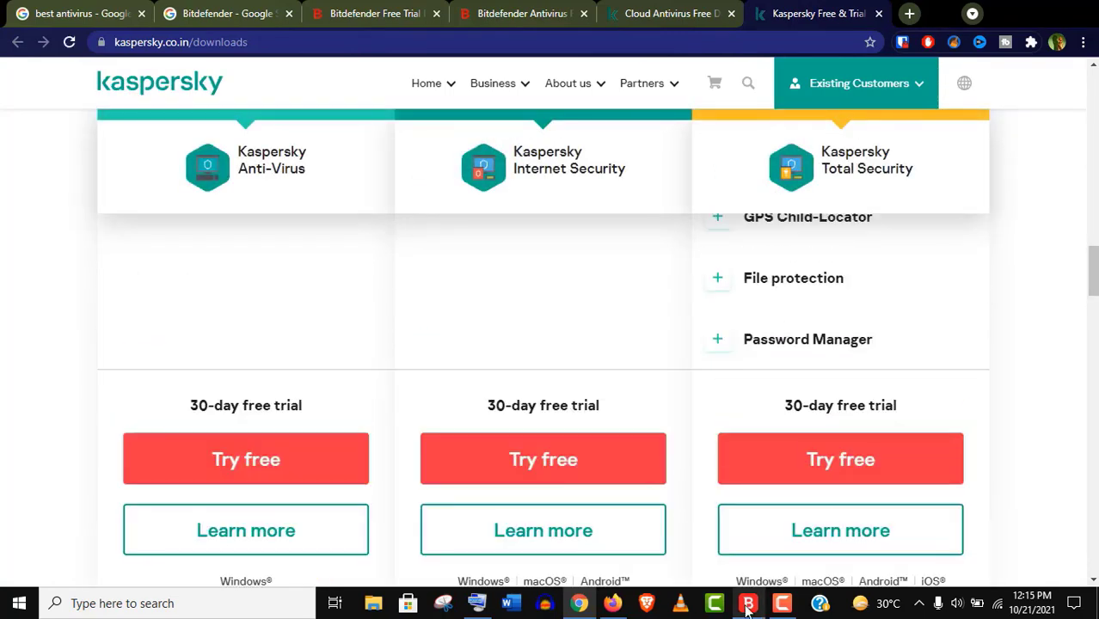
click(749, 603)
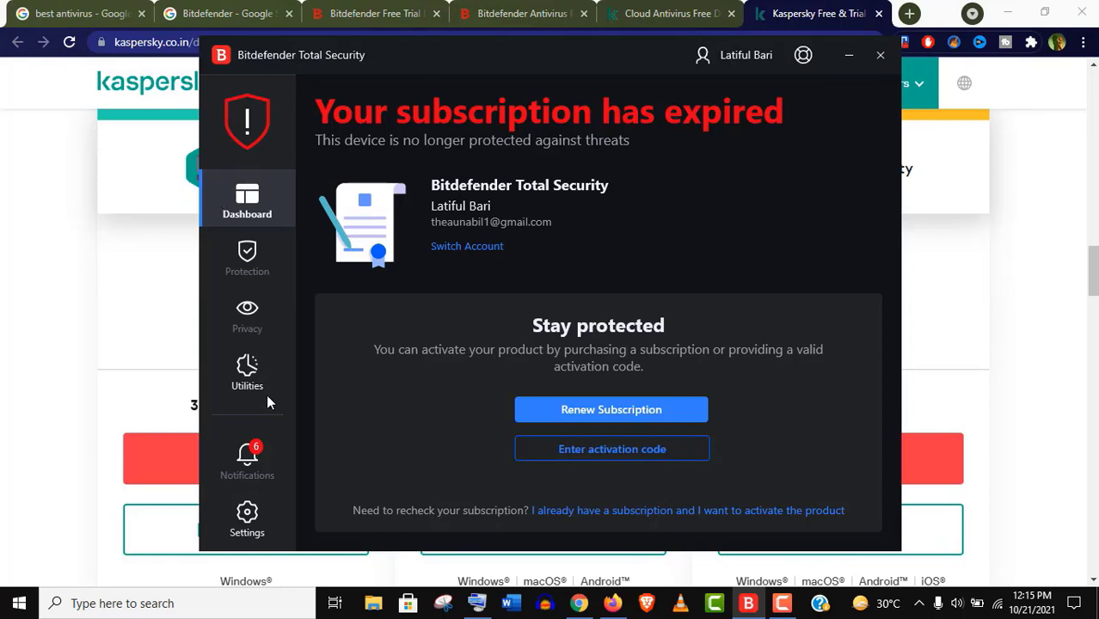
- Close the Bitdefender window and download the Kaspersky Anti-Virus free trial installer
click(881, 57)
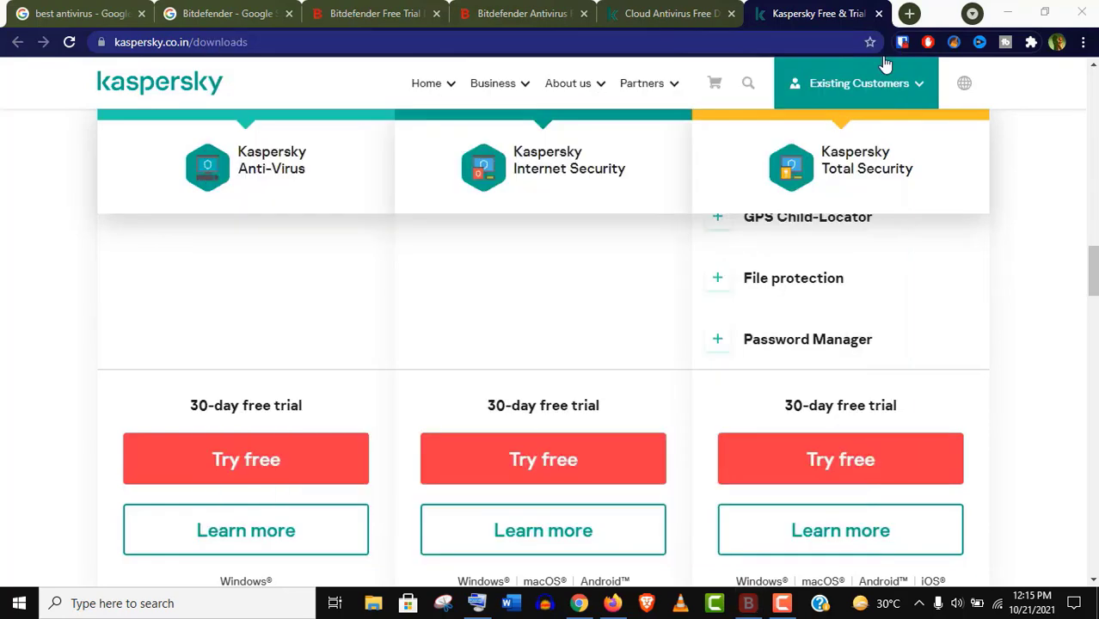
scroll(280, 523, up, 1)
click(279, 522)
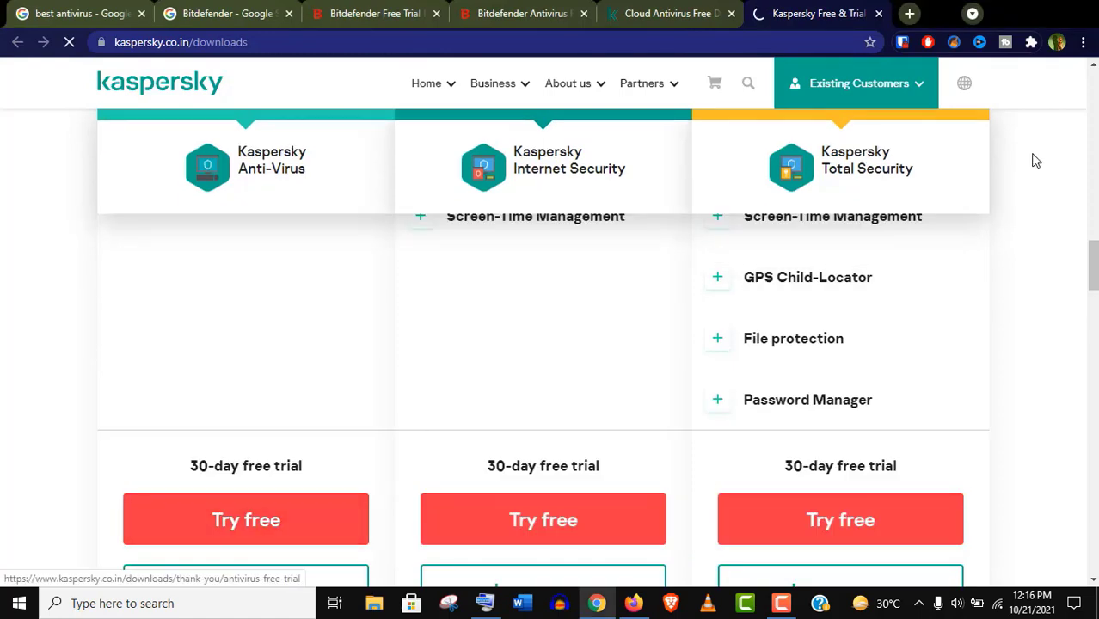
scroll(848, 385, down, 2)
click(847, 383)
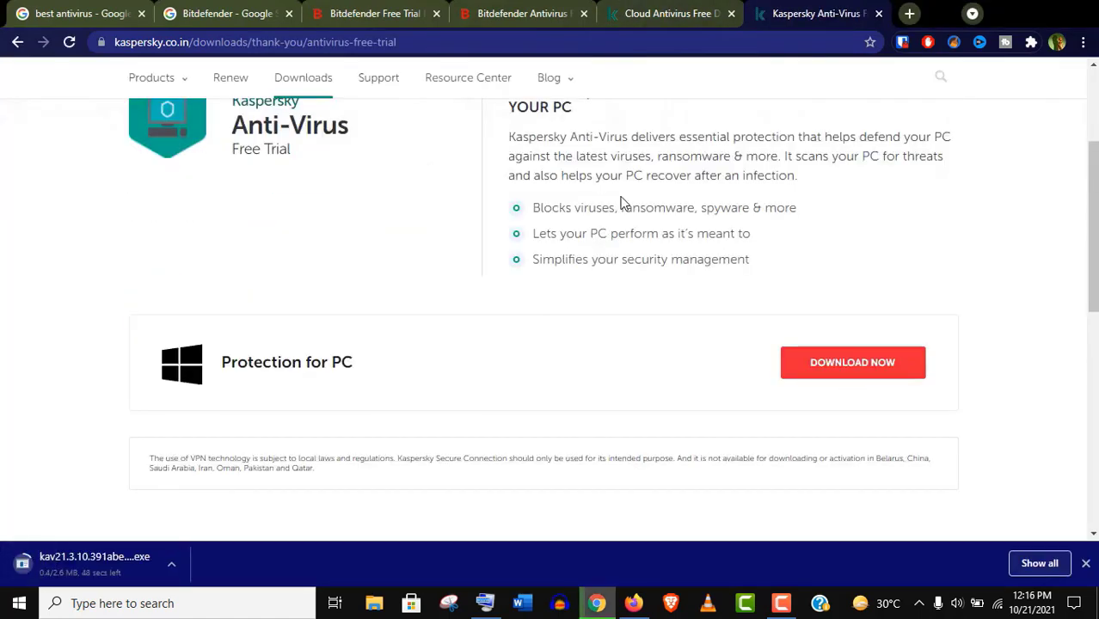
- Download Bitdefender Total Security from its Free Trial page and dismiss the thank-you notice
click(529, 8)
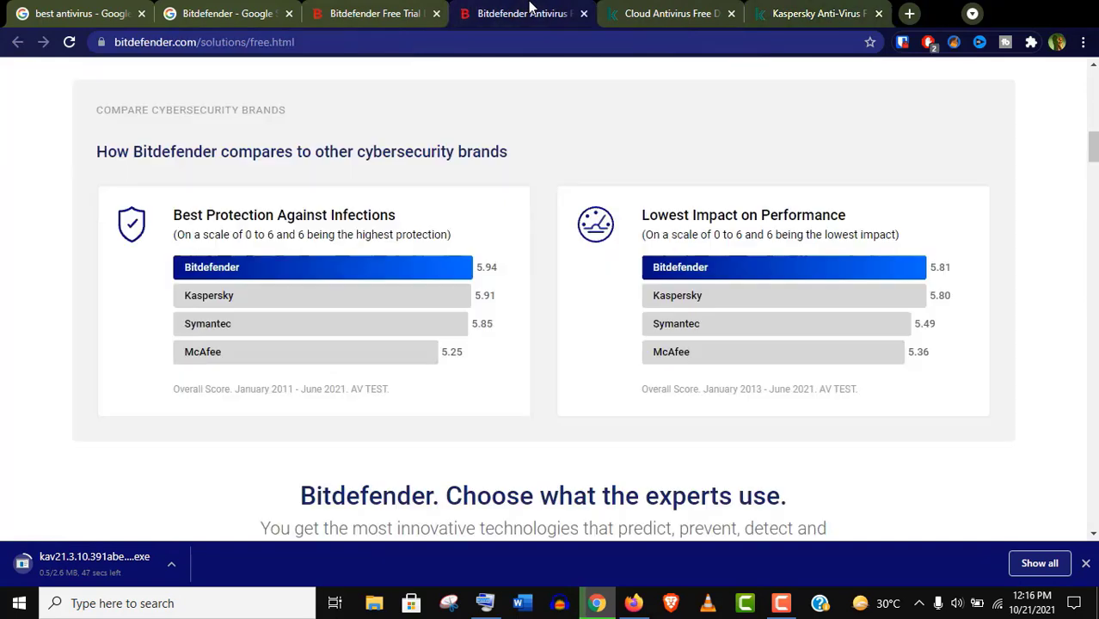
click(357, 7)
scroll(224, 258, down, 2)
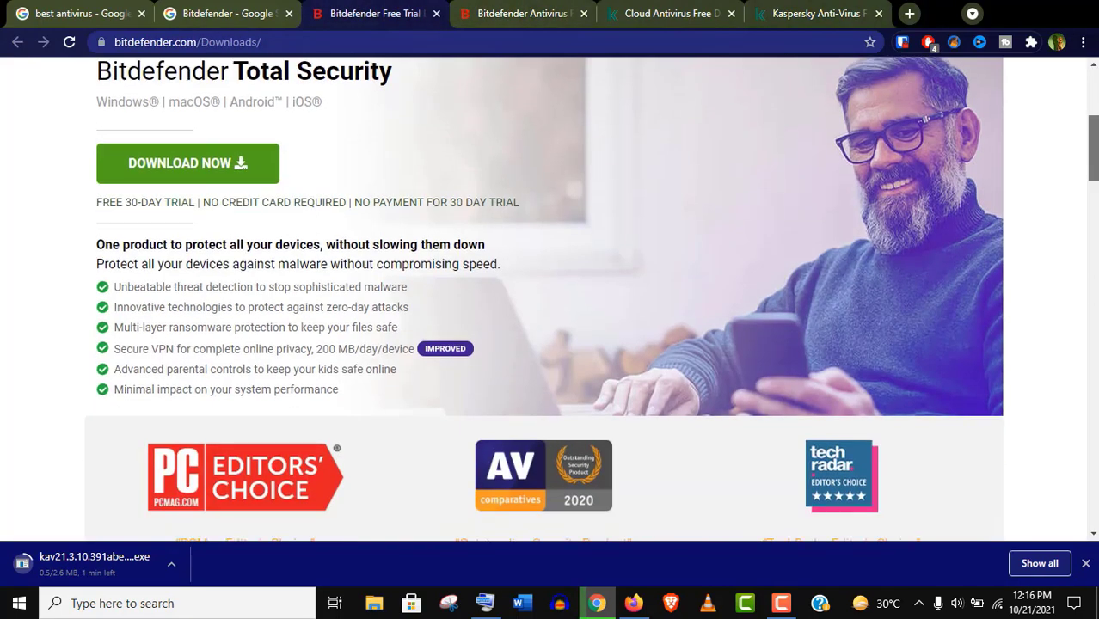
click(202, 178)
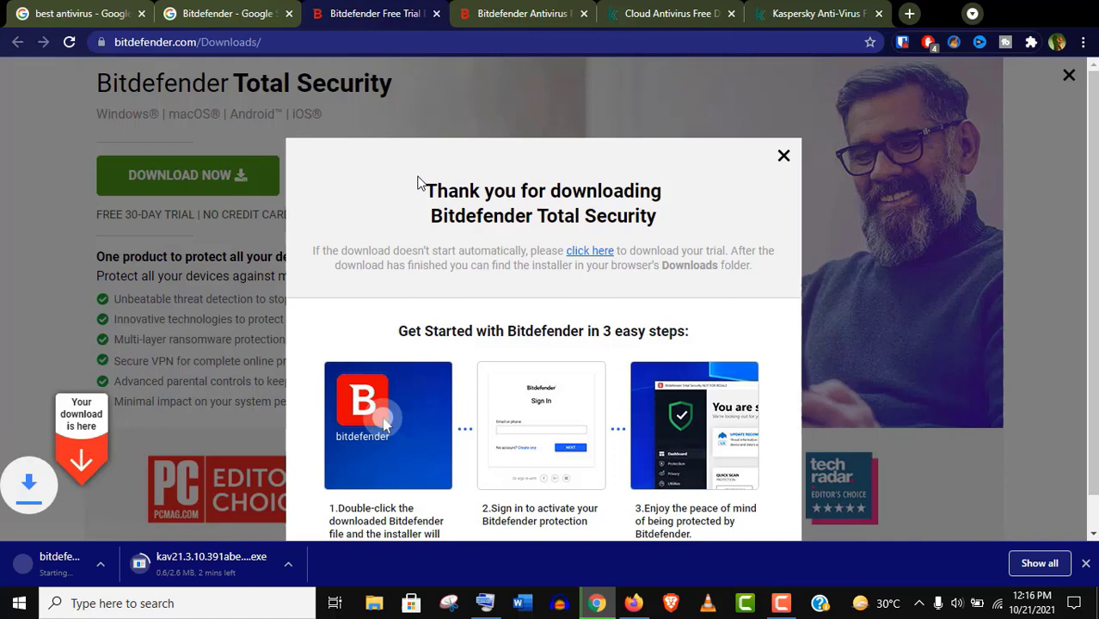
key(Escape)
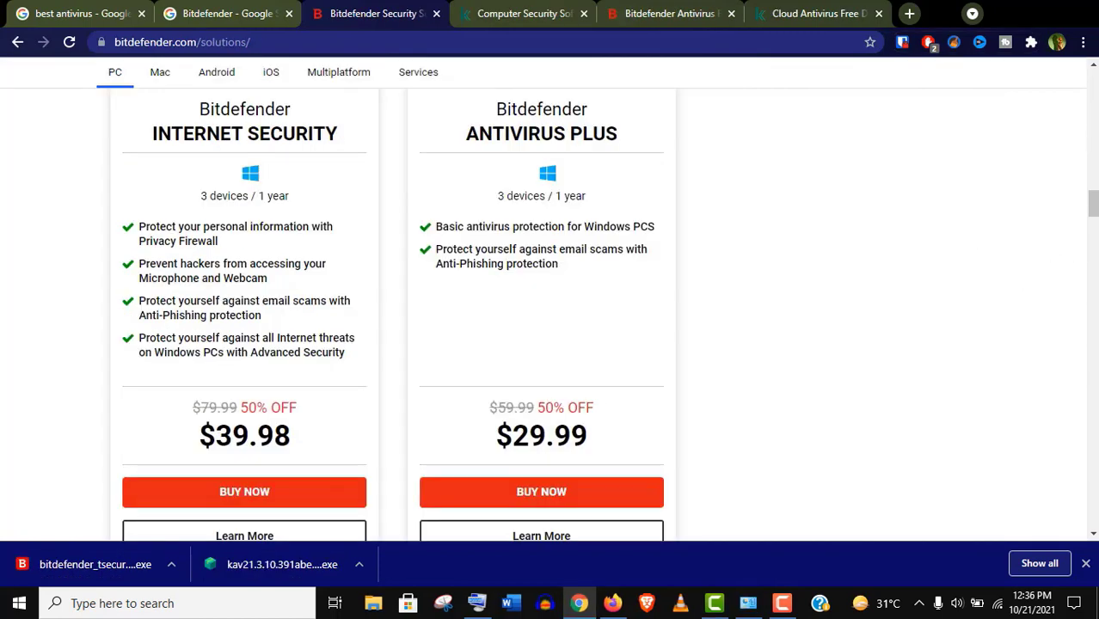
- Compare Bitdefender's plan prices, including Antivirus Plus at $29.99, with Kaspersky's home security pricing
drag(1093, 204, 1093, 205)
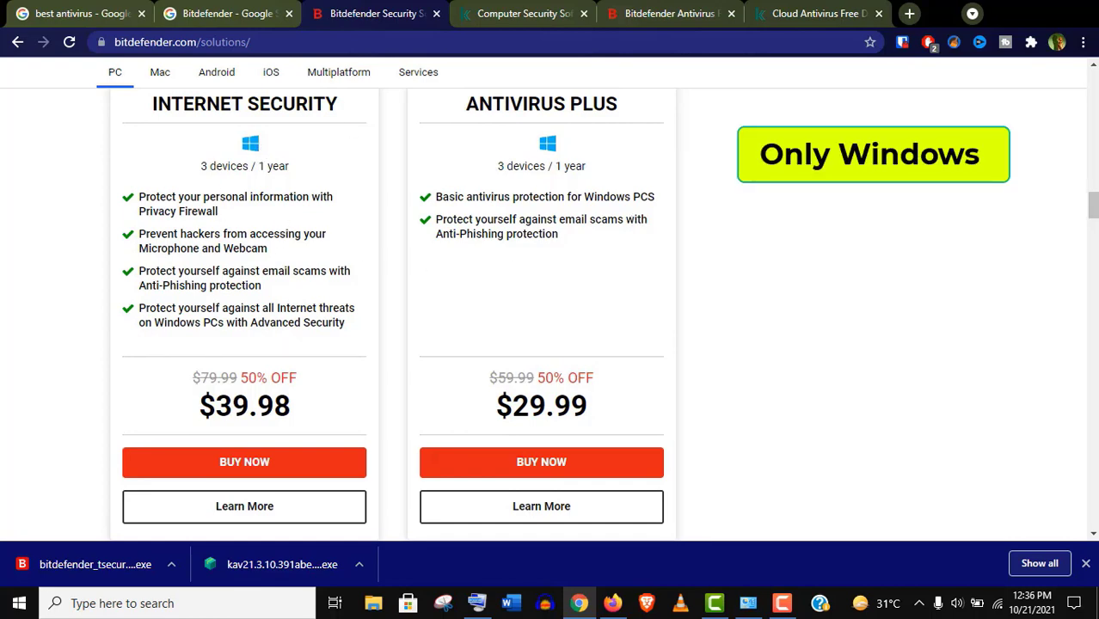
scroll(1092, 205, up, 2)
scroll(549, 298, up, 7)
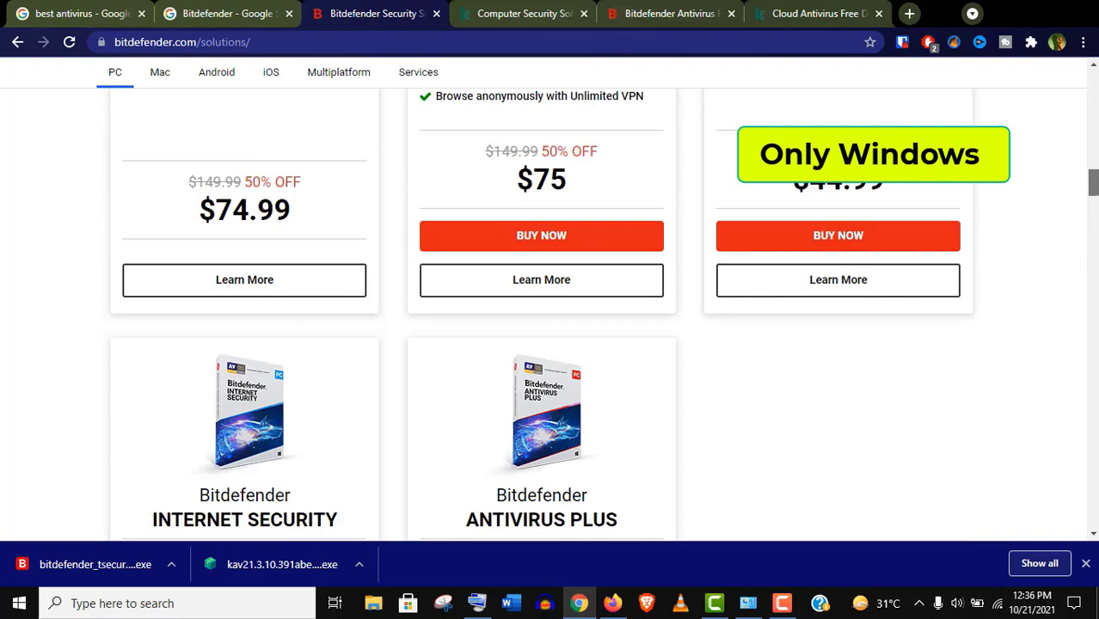
scroll(549, 298, down, 1)
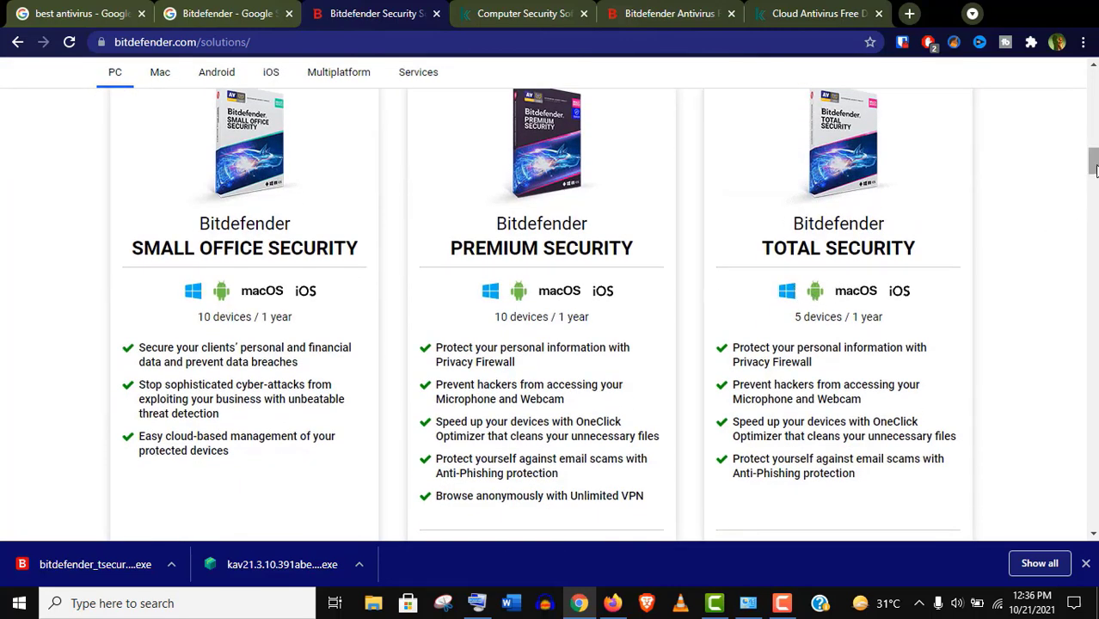
scroll(579, 249, down, 2)
click(528, 13)
scroll(572, 382, down, 1)
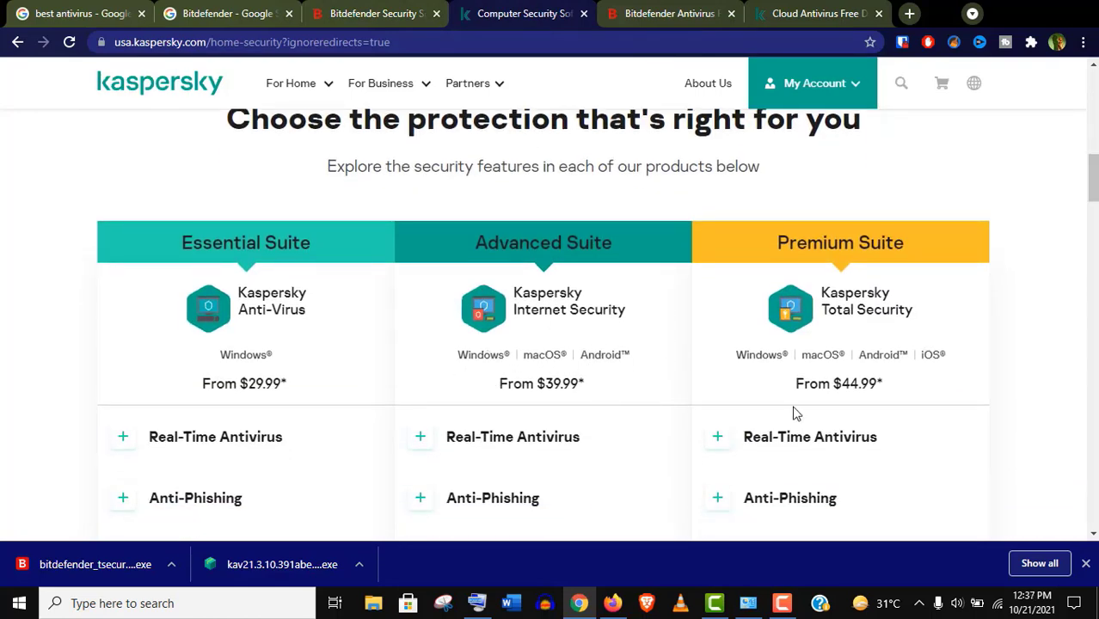
scroll(887, 346, down, 2)
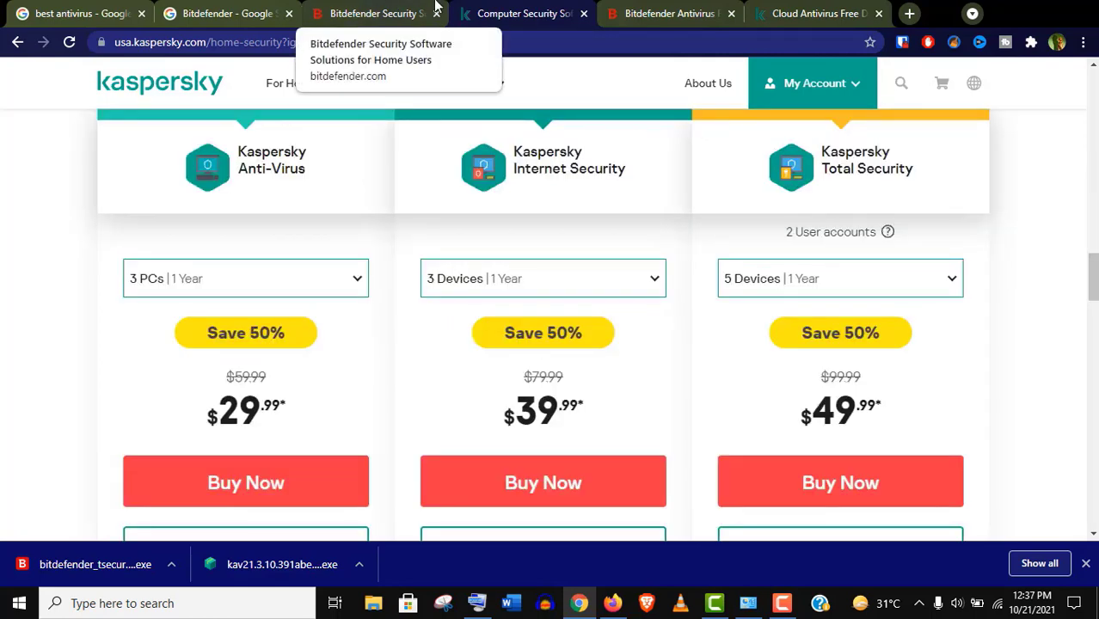
click(405, 10)
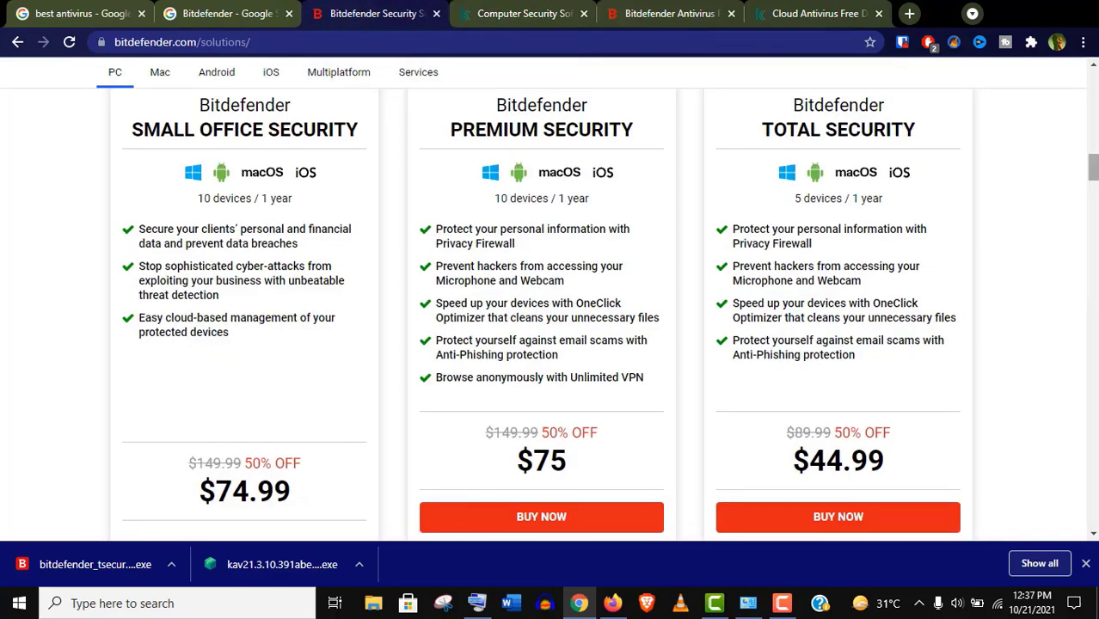
scroll(610, 315, up, 1)
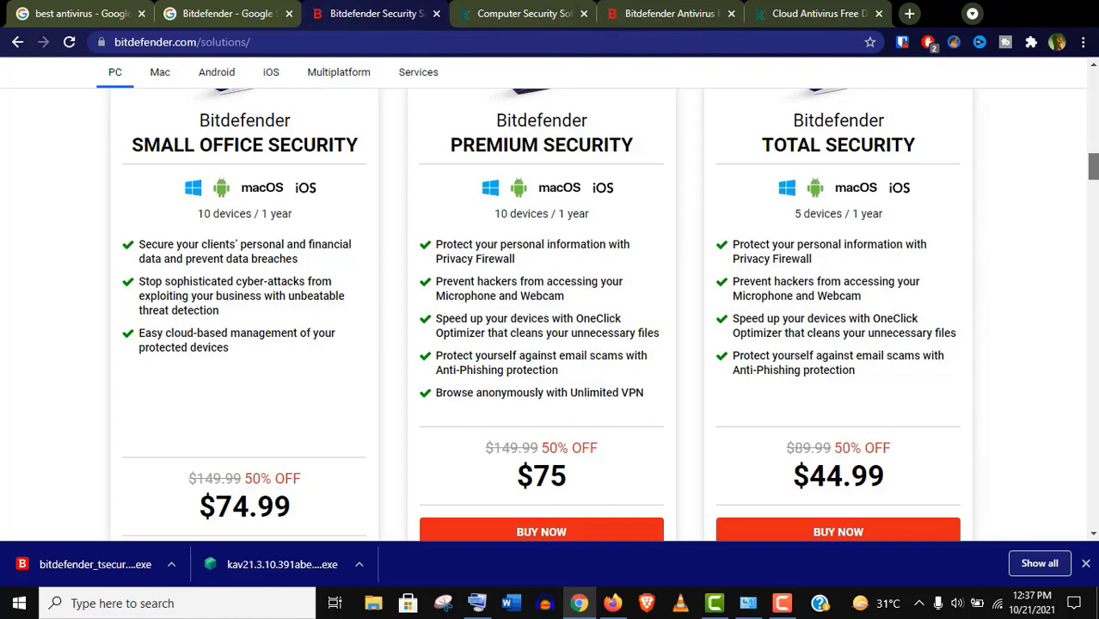
scroll(609, 315, down, 1)
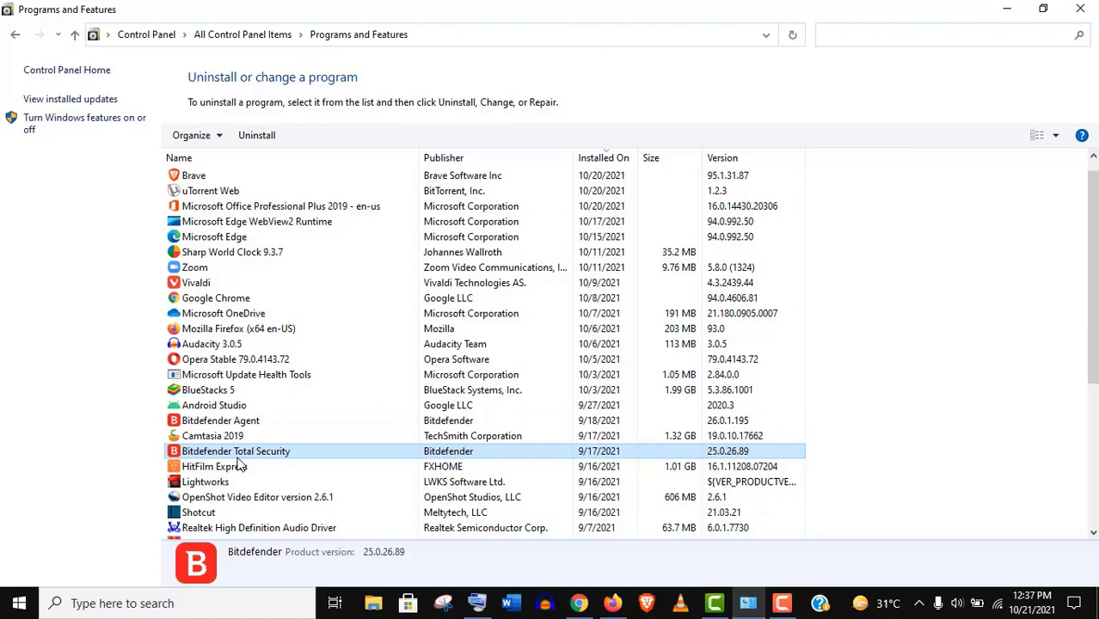
- Uninstall Bitdefender Total Security from Programs and Features
click(275, 139)
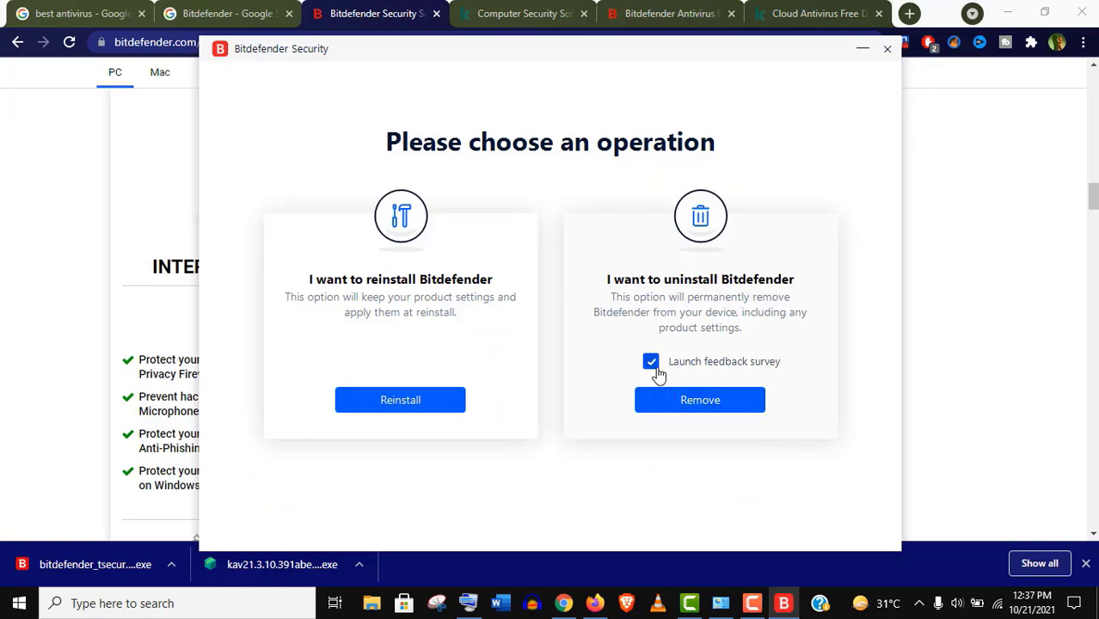
- Remove Bitdefender without the feedback survey, then run the installer kav21.3.10.391aben_26176.exe
click(652, 362)
click(681, 402)
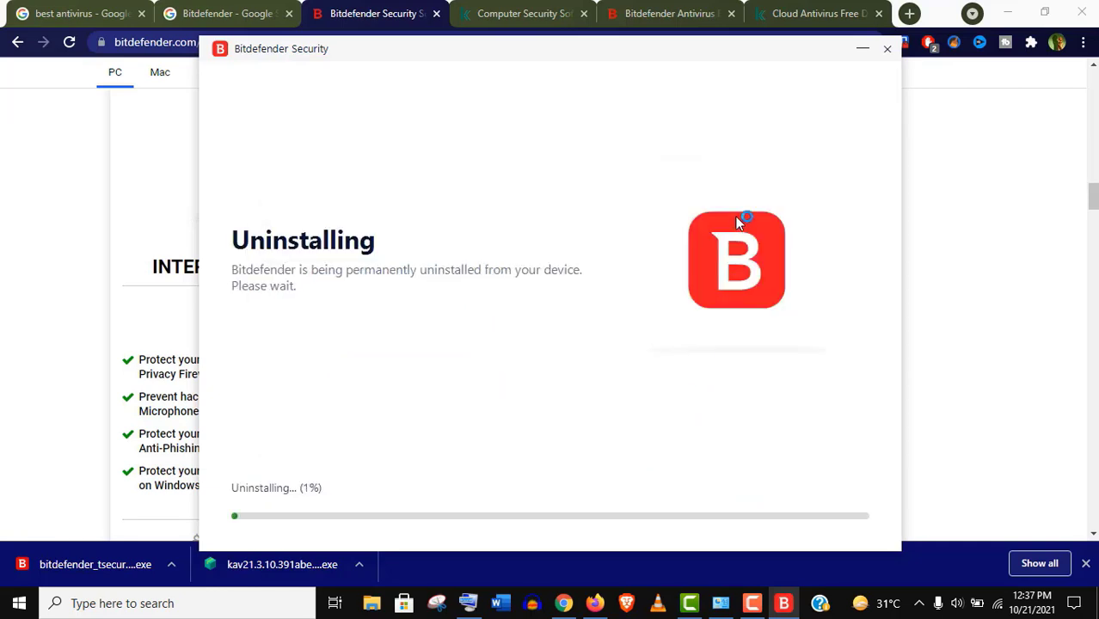
right_click(478, 205)
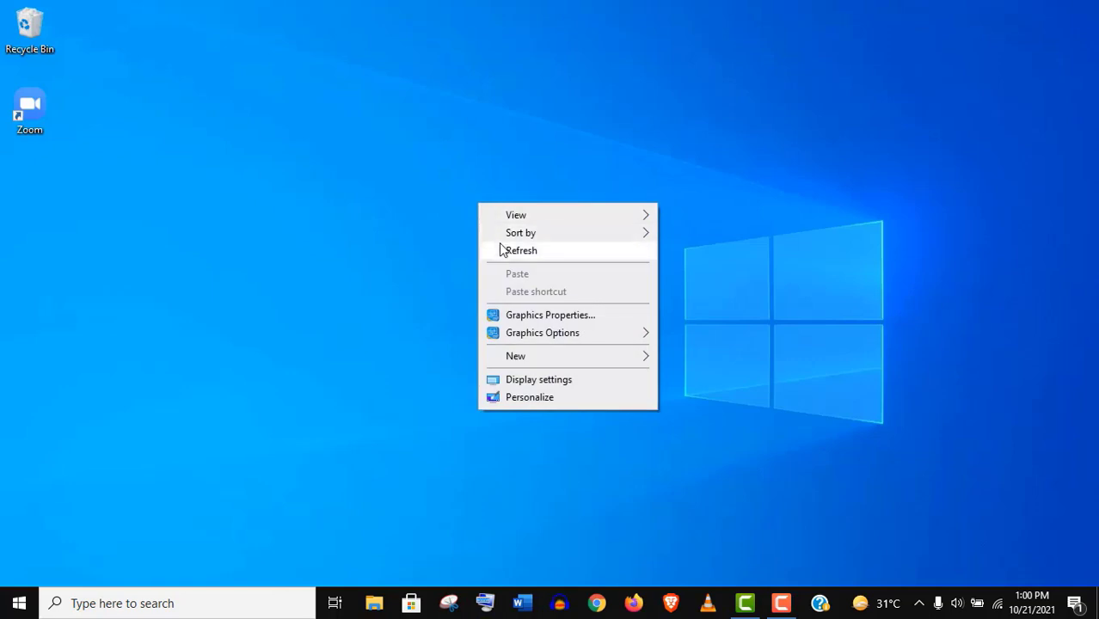
click(505, 251)
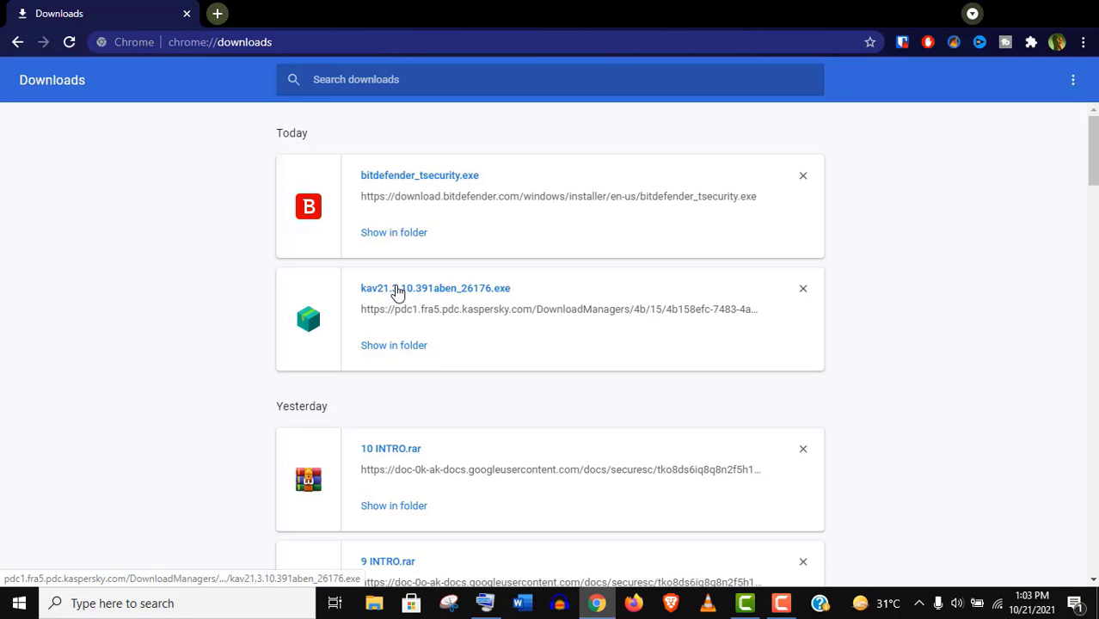
click(398, 292)
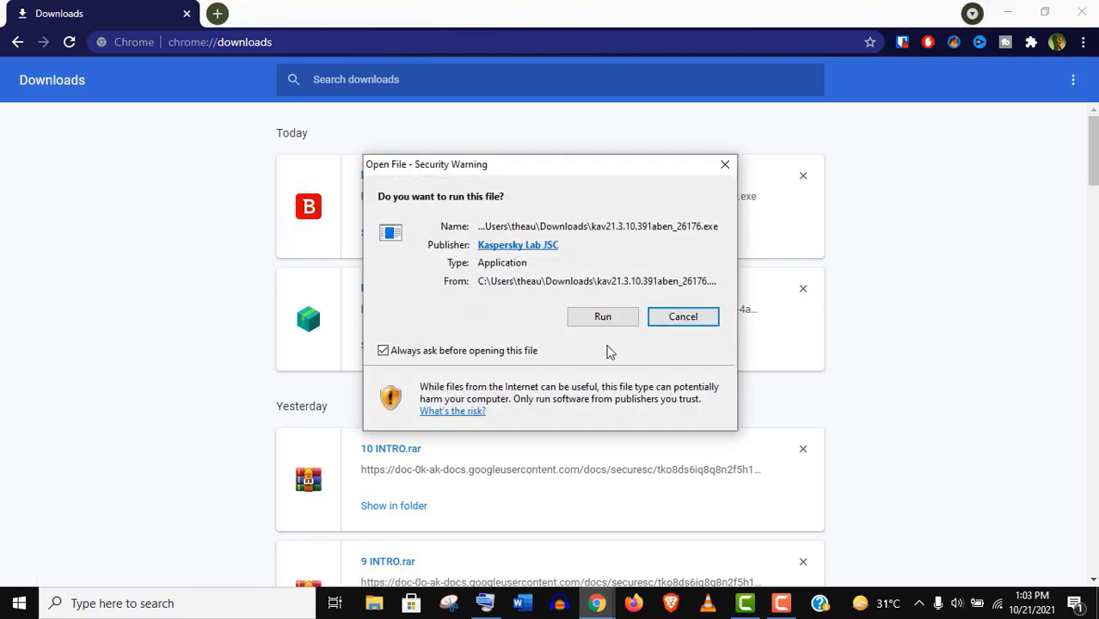
click(605, 317)
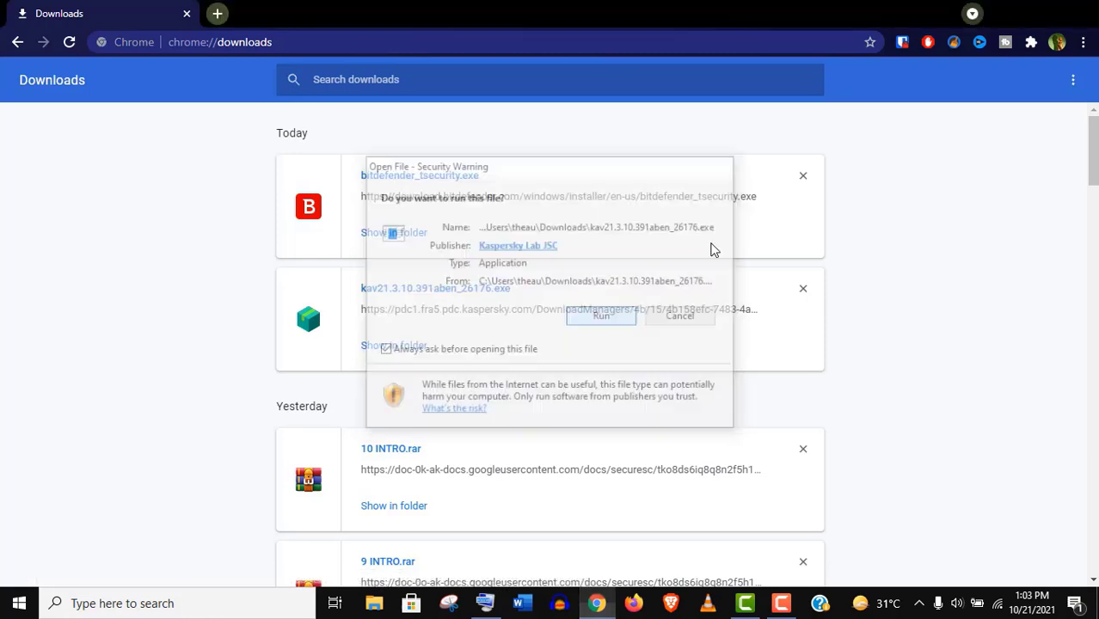
- Accept the Kaspersky licence terms, install Anti-Virus, and apply the recommended protection settings
click(1018, 15)
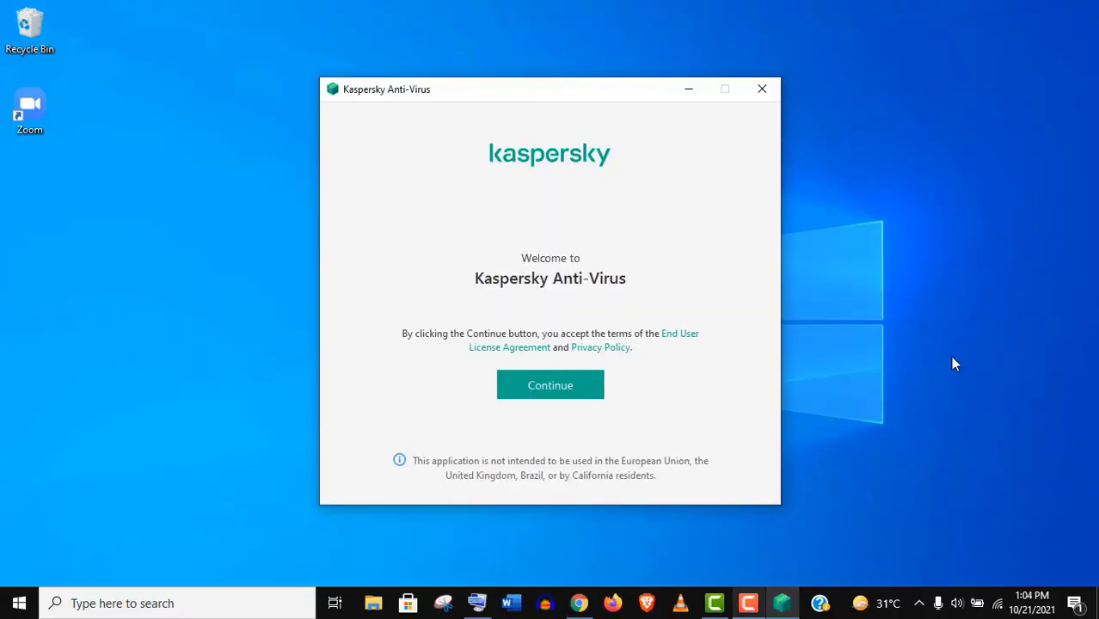
click(540, 396)
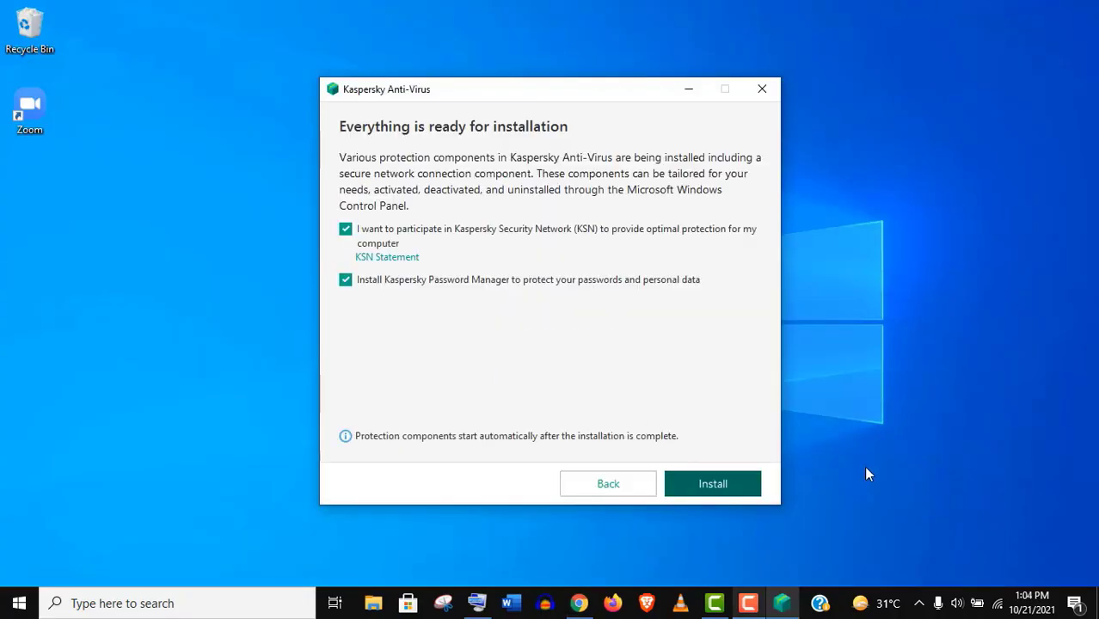
click(720, 484)
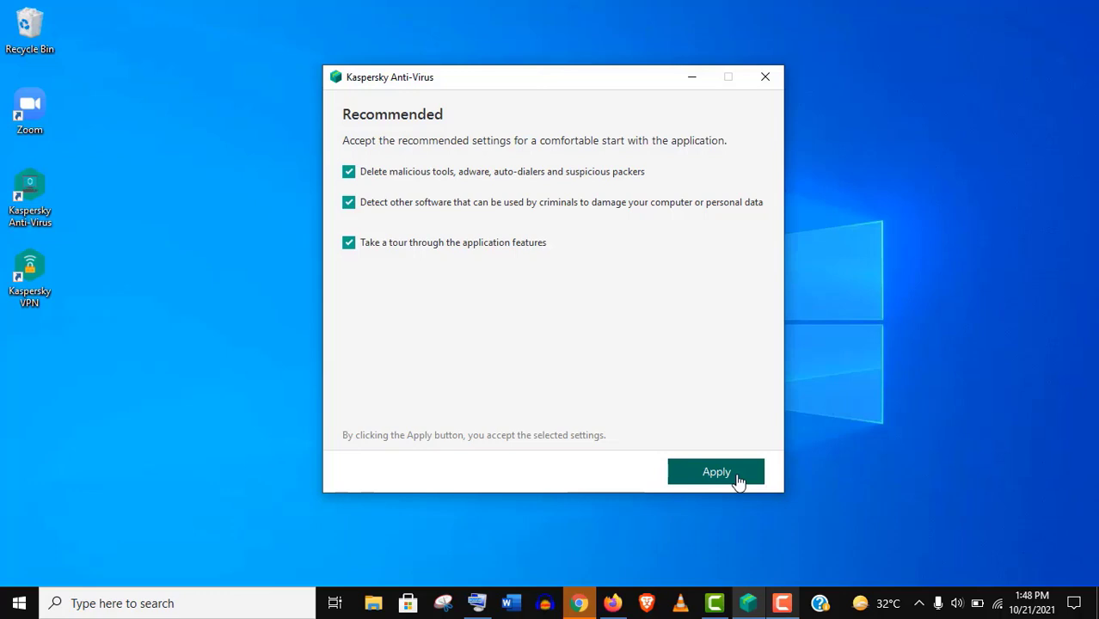
click(738, 483)
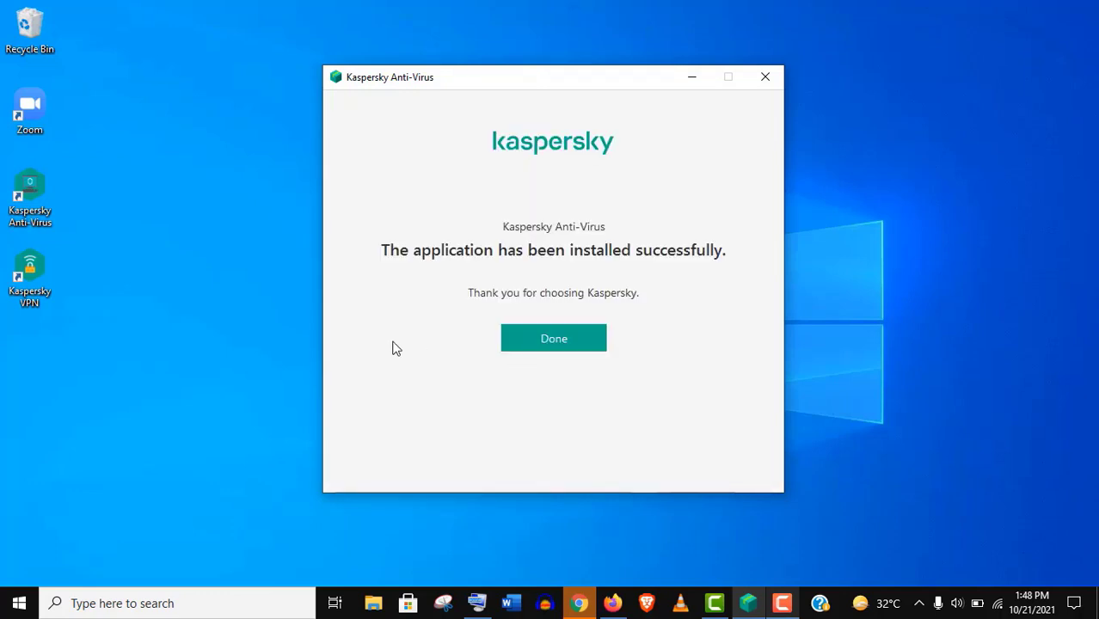
- Close the finished installer, move past the tour, and choose to activate the trial version
click(551, 341)
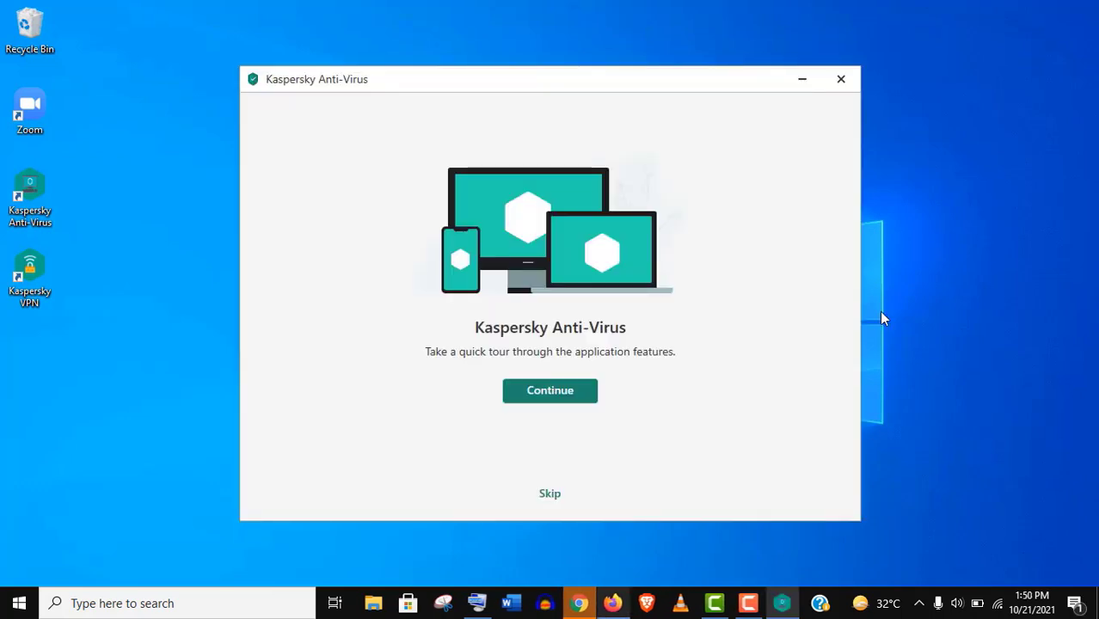
click(578, 395)
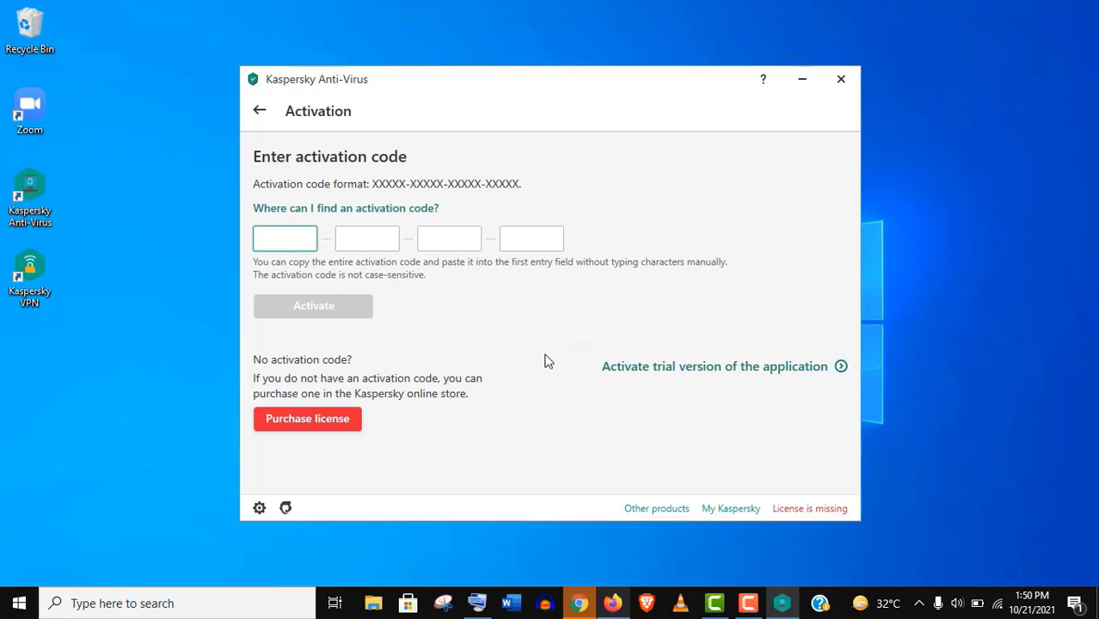
click(680, 374)
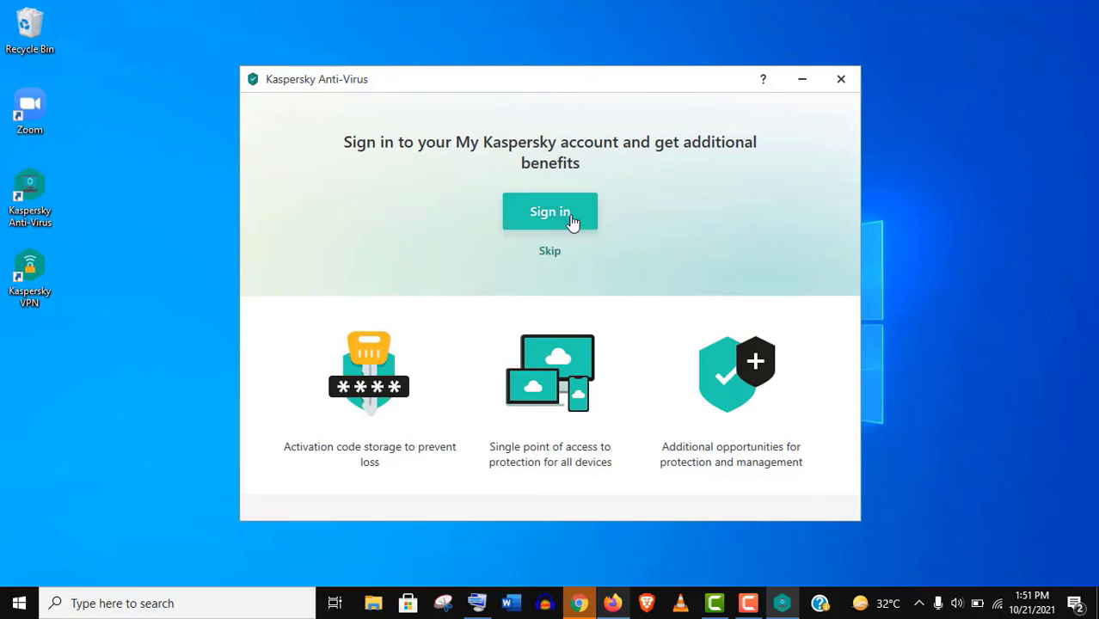
- Skip the My Kaspersky sign-in and close the Activation completed screen
click(556, 252)
click(570, 421)
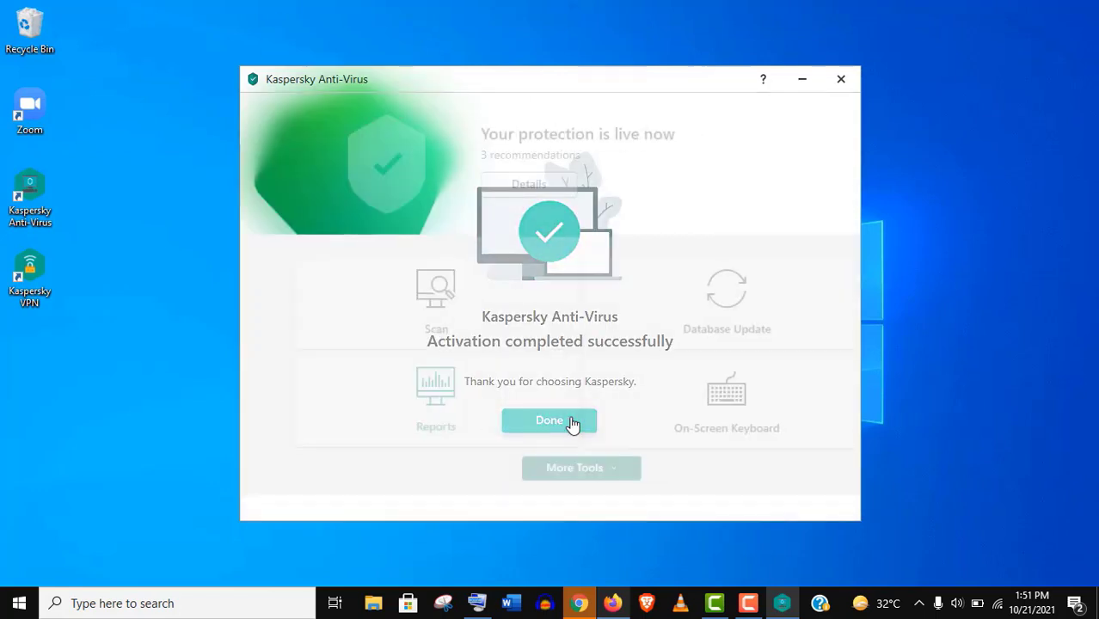